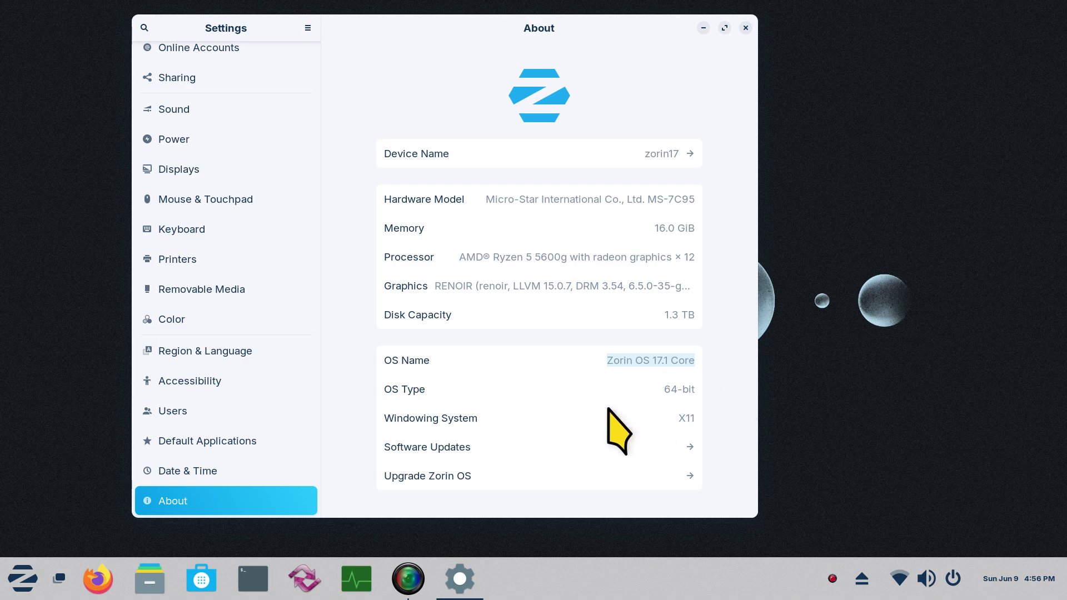
Check the display settings, including resolution and refresh rate, and close the Settings window
click(222, 169)
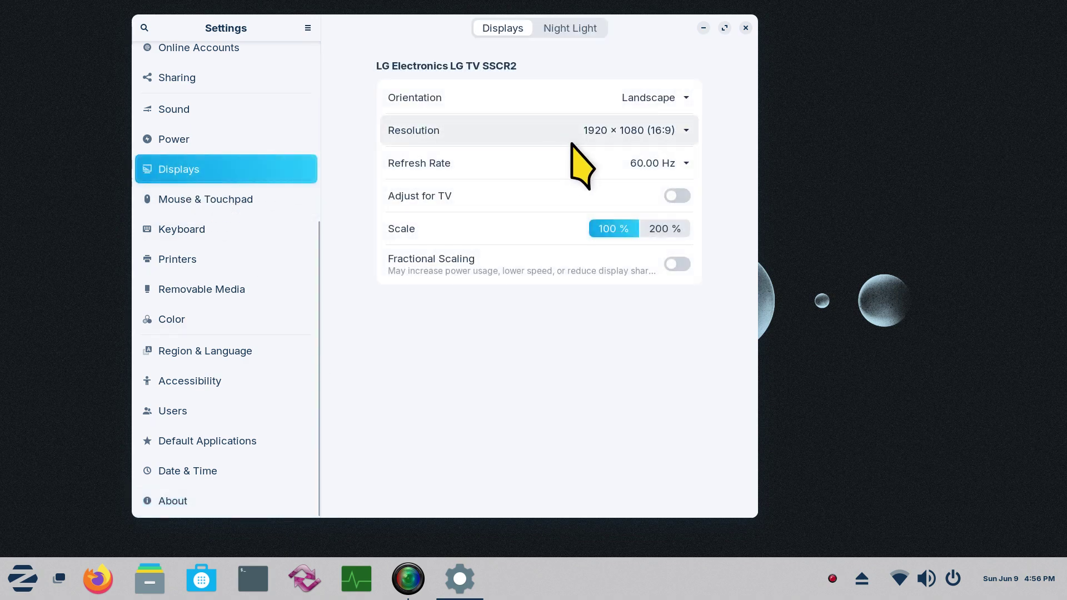
click(745, 28)
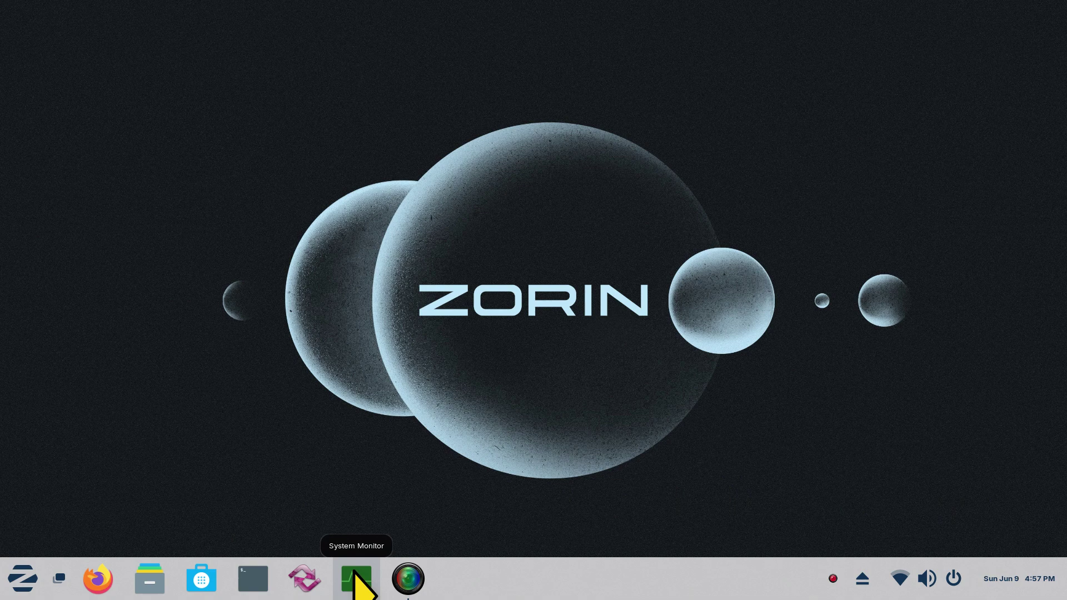
Search the installed applications for "sy" and unpin System Monitor from the dash
click(23, 579)
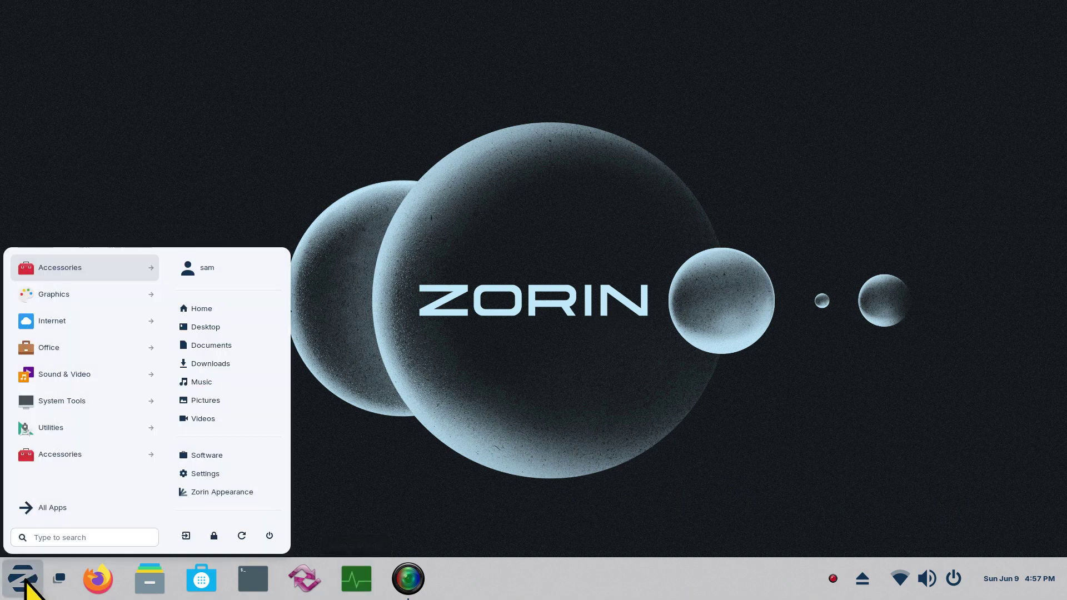
text(sy)
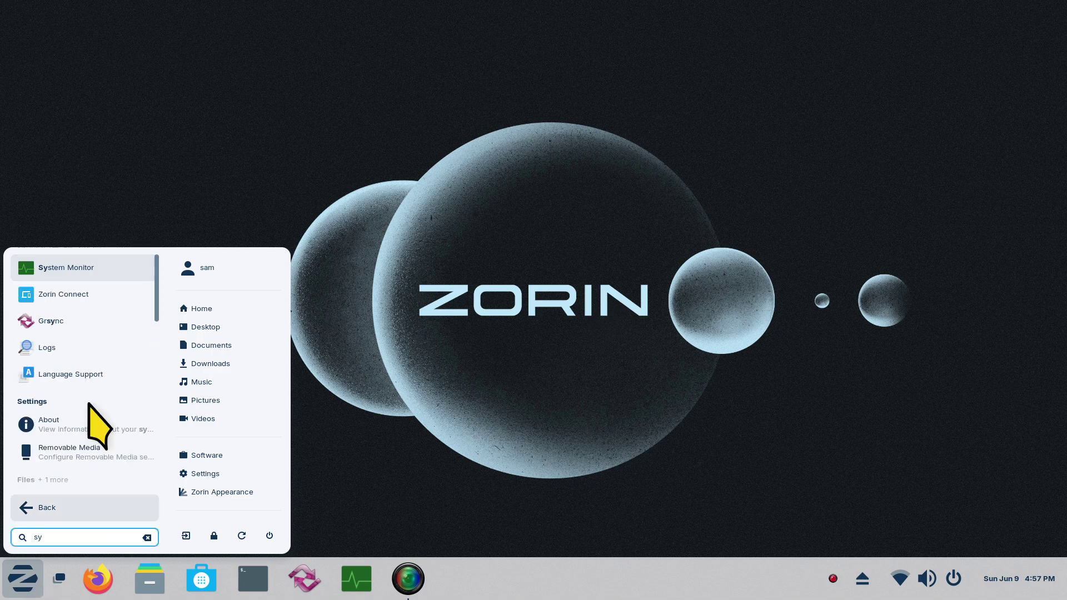
right_click(70, 268)
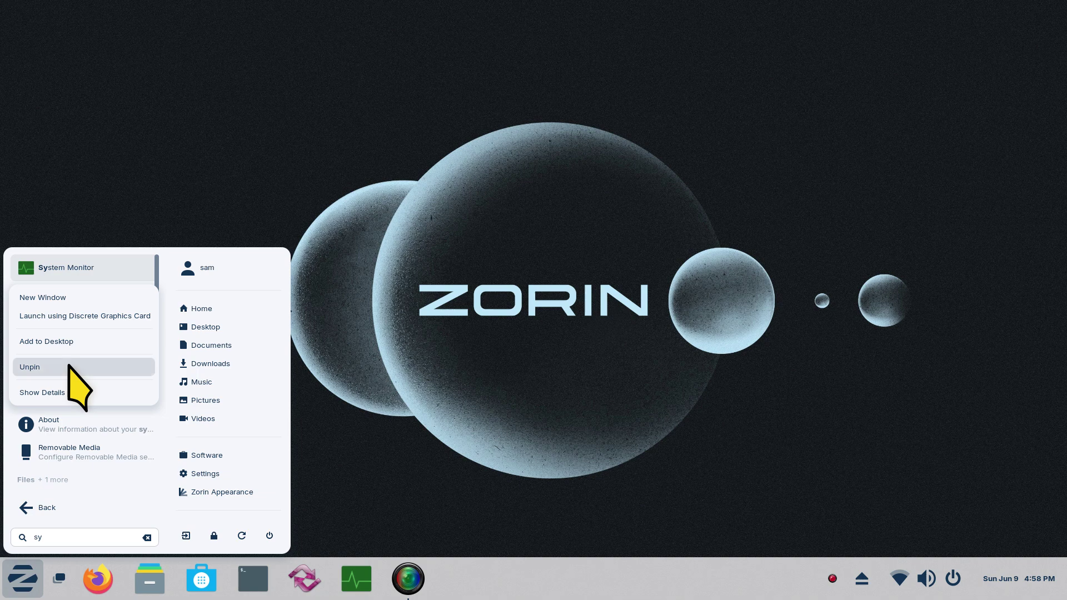
click(72, 365)
Pin System Monitor back to the dash and dismiss the application launcher
right_click(65, 267)
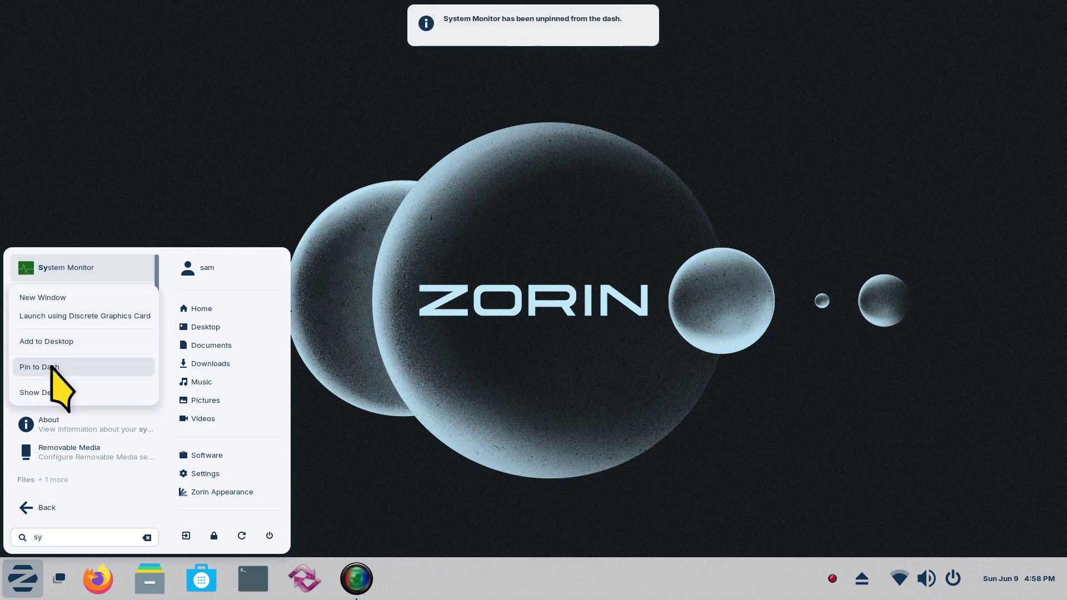
click(51, 367)
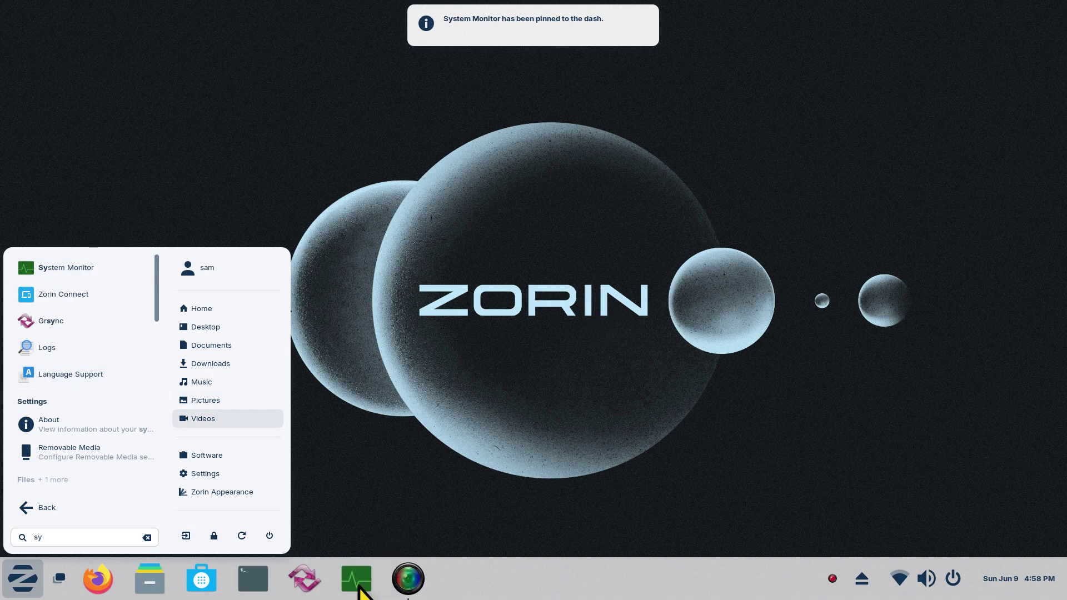
right_click(20, 271)
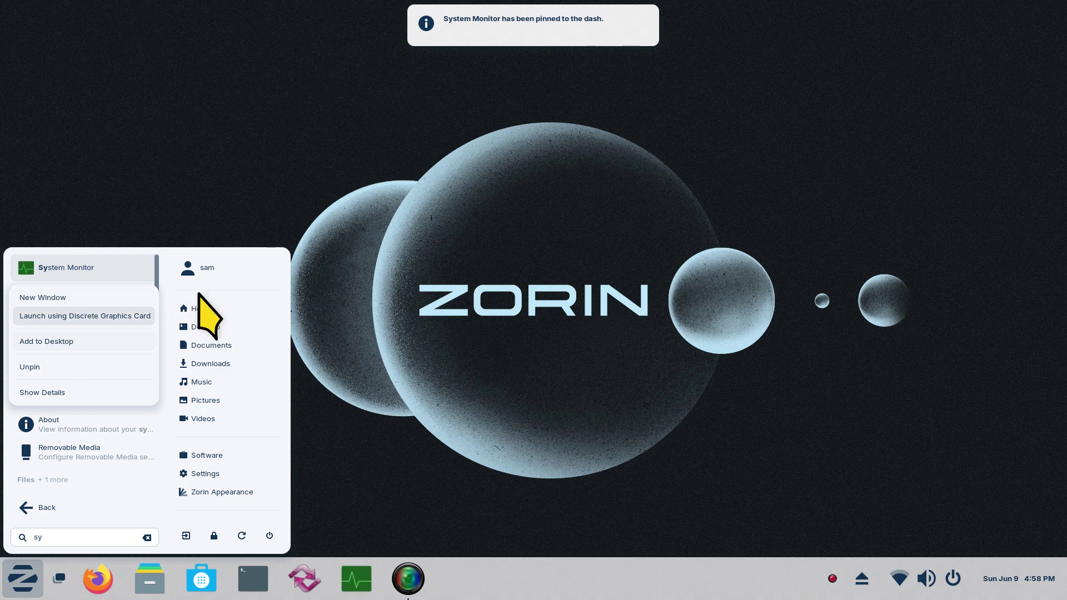
key(Escape)
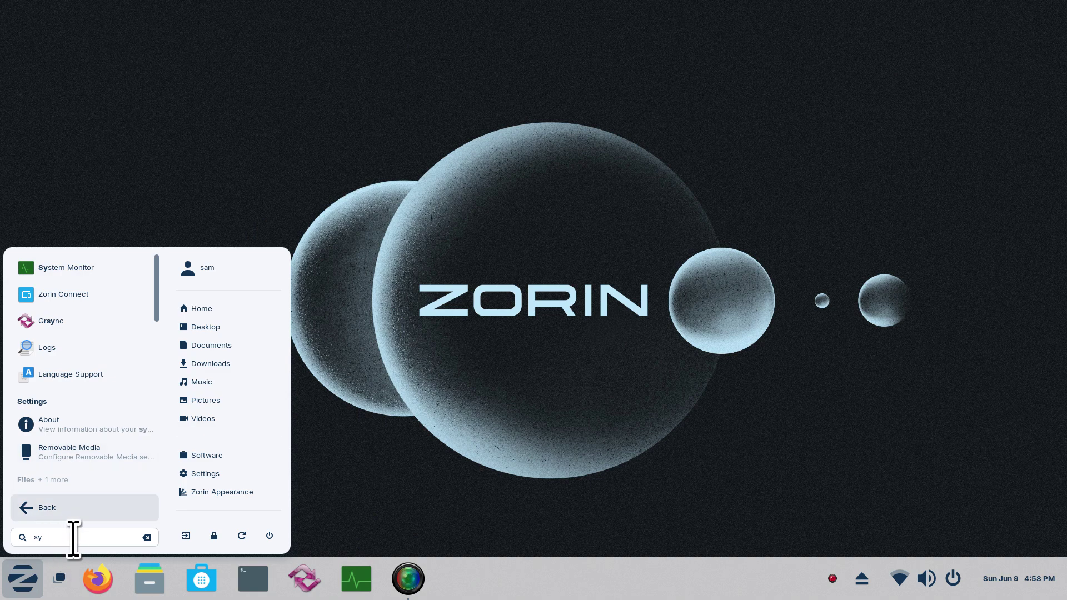
click(419, 419)
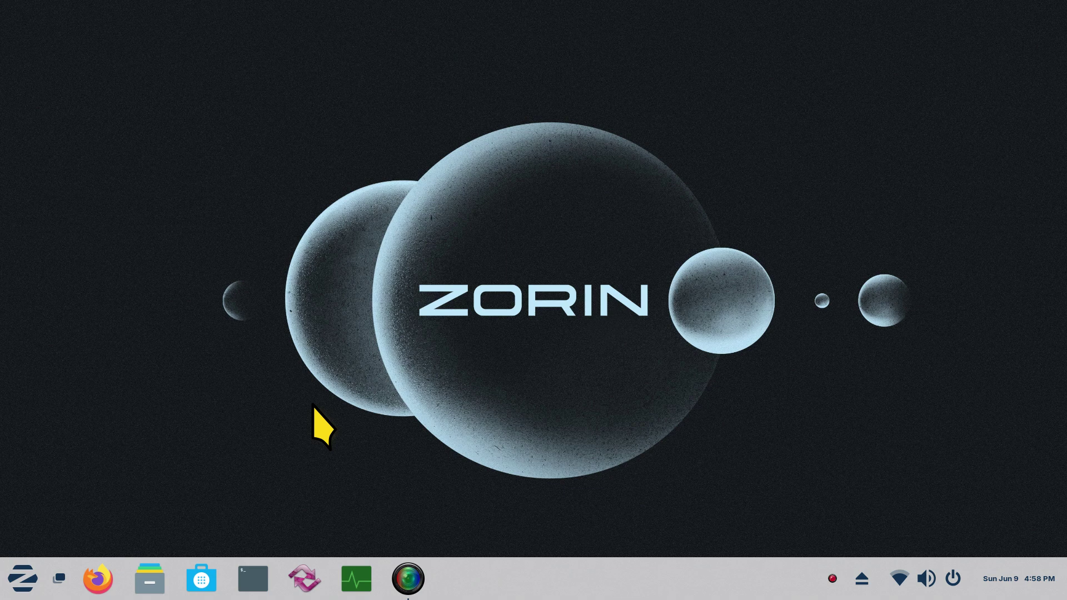
Open System Monitor and check the version and description in its About information, then close that dialog
click(358, 577)
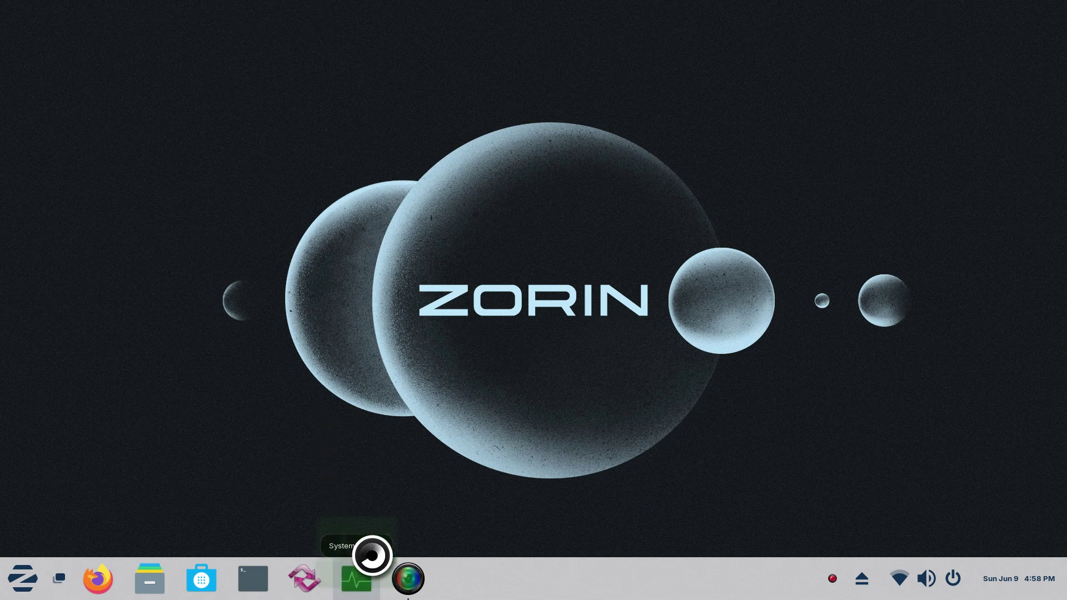
drag(652, 32, 659, 52)
click(759, 49)
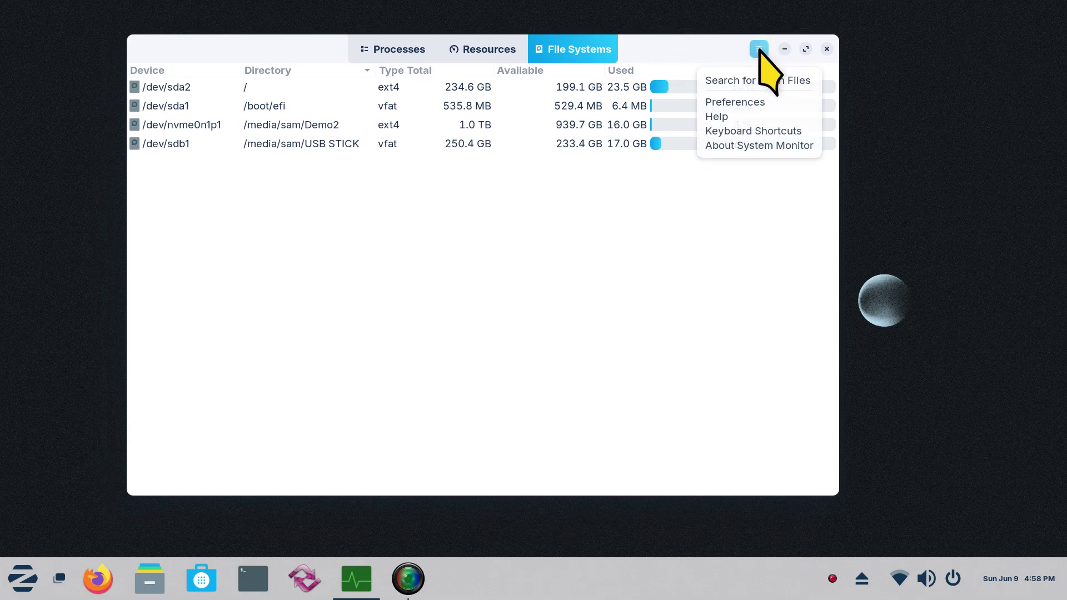
click(748, 145)
drag(466, 277, 514, 276)
drag(363, 294, 617, 290)
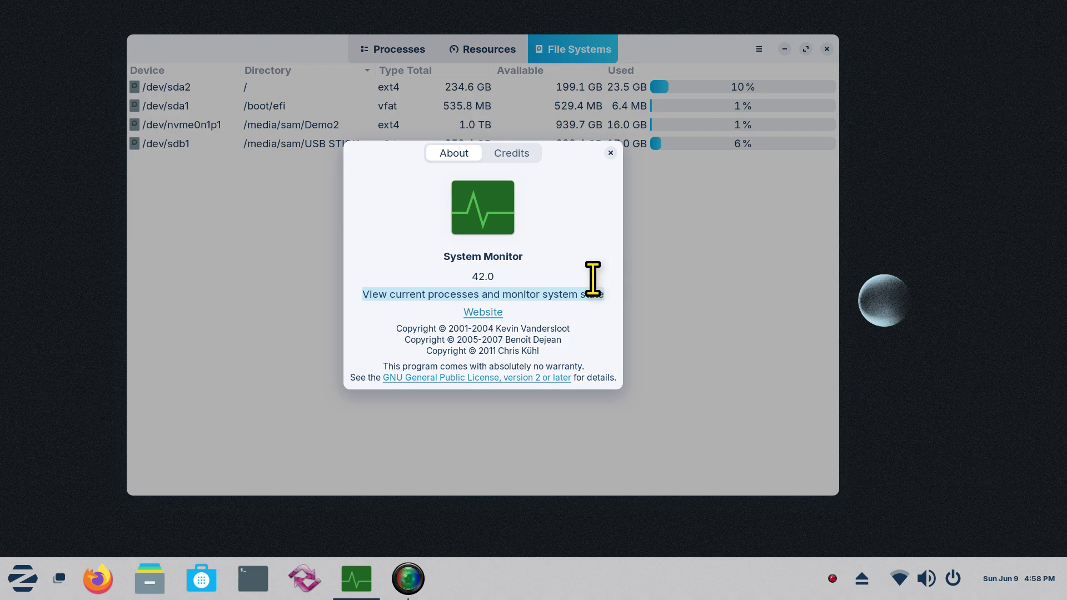
click(611, 153)
Review System Monitor's keyboard shortcuts and close the list
click(758, 50)
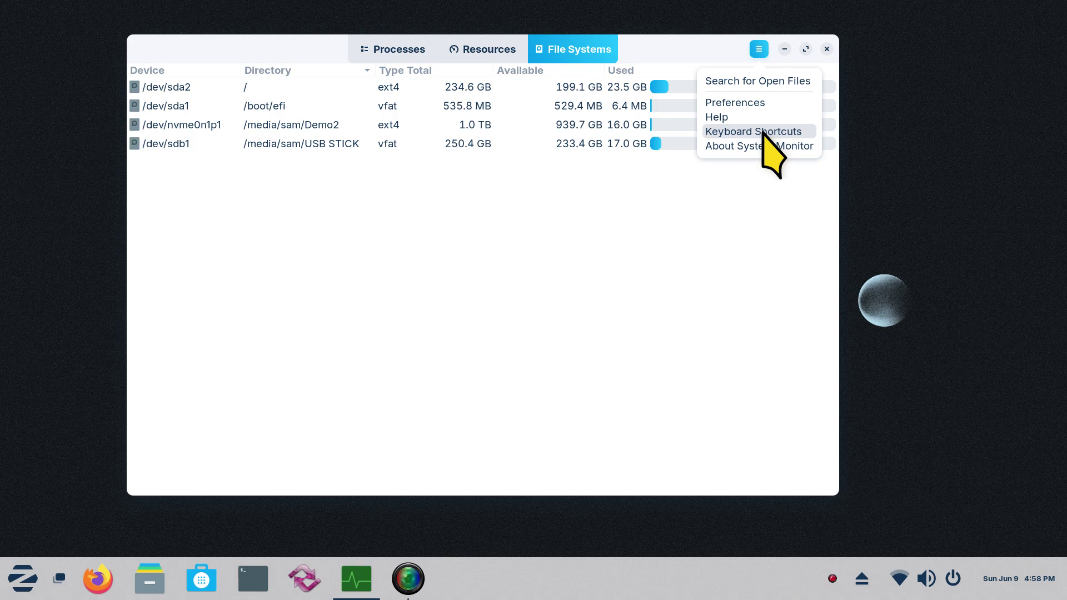
click(763, 132)
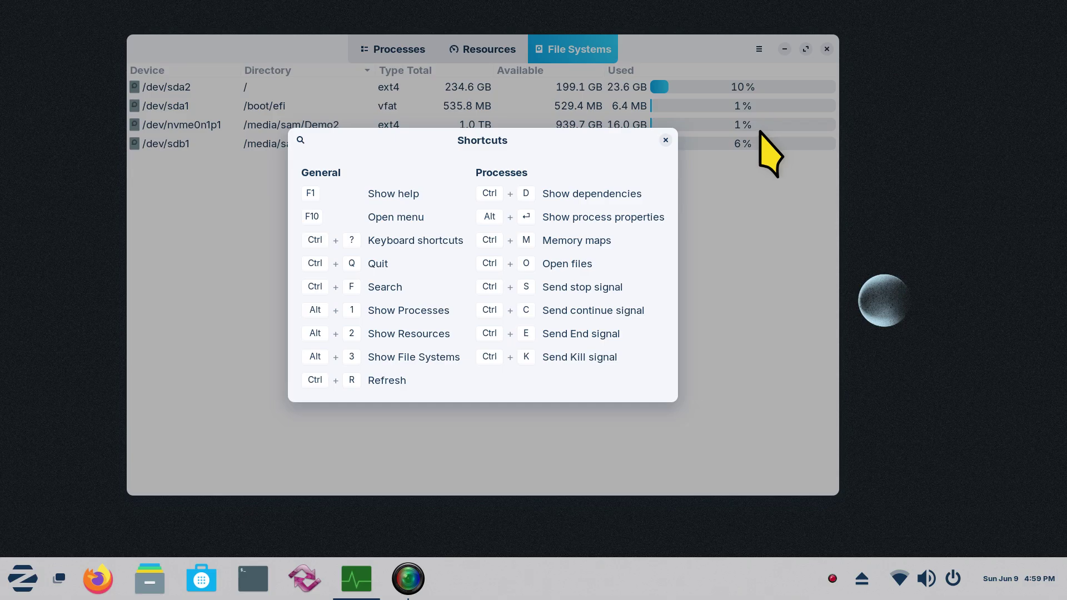
click(665, 140)
Look at System Monitor's help page and close the help window
click(760, 50)
click(725, 120)
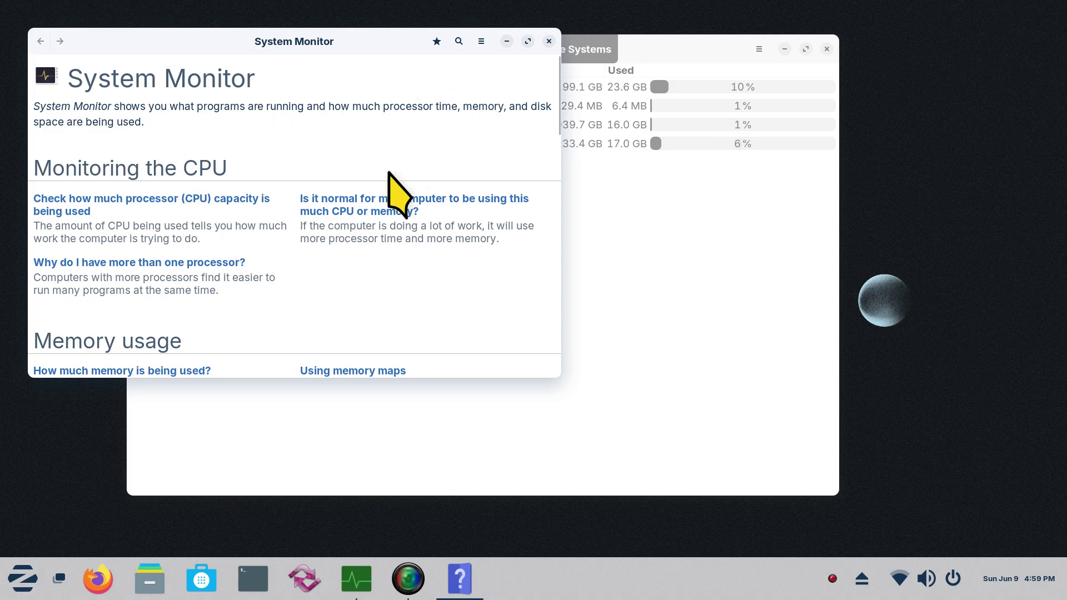
click(549, 42)
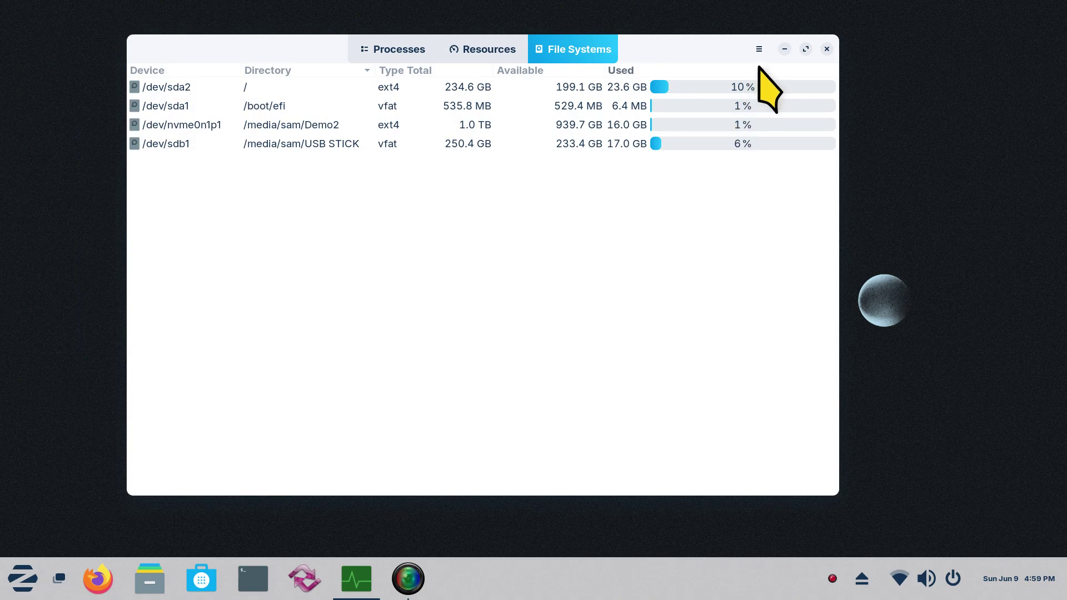
Open System Monitor's preferences and review the behavior options and information fields for Processes
click(759, 50)
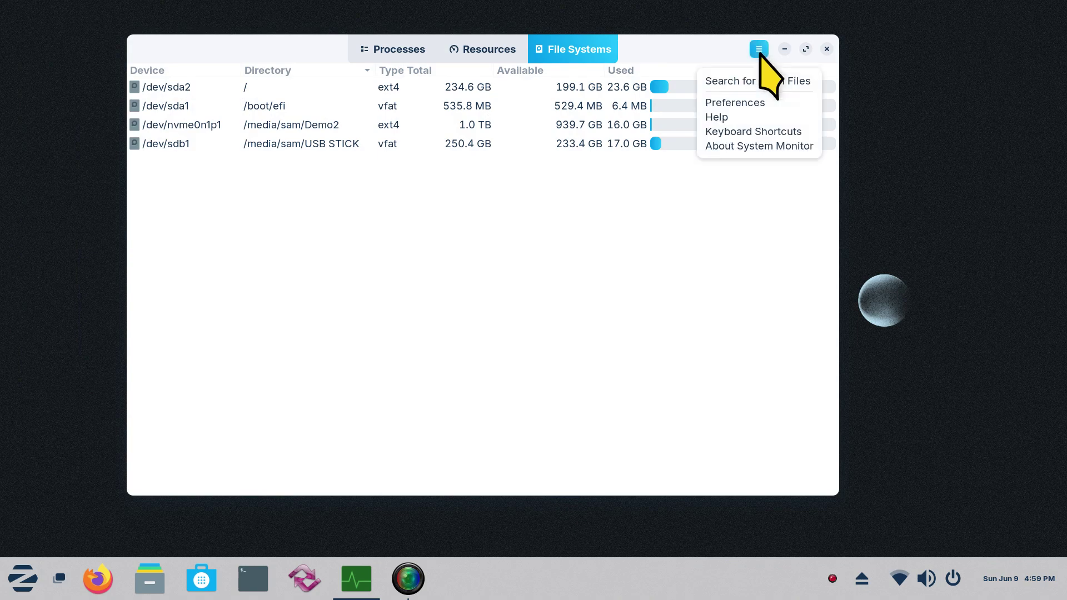
click(754, 105)
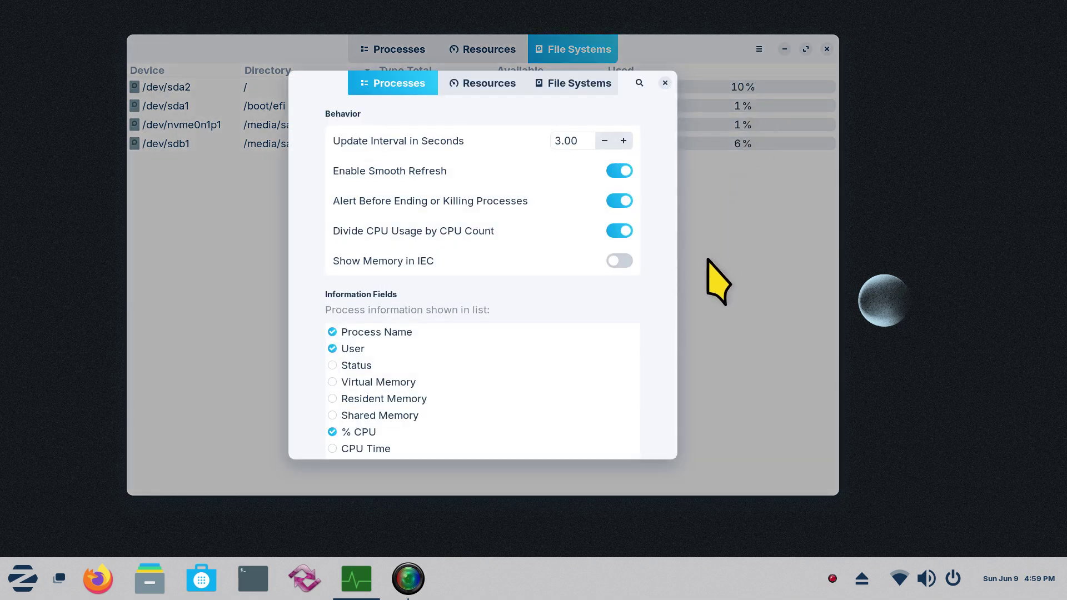
drag(674, 231, 666, 401)
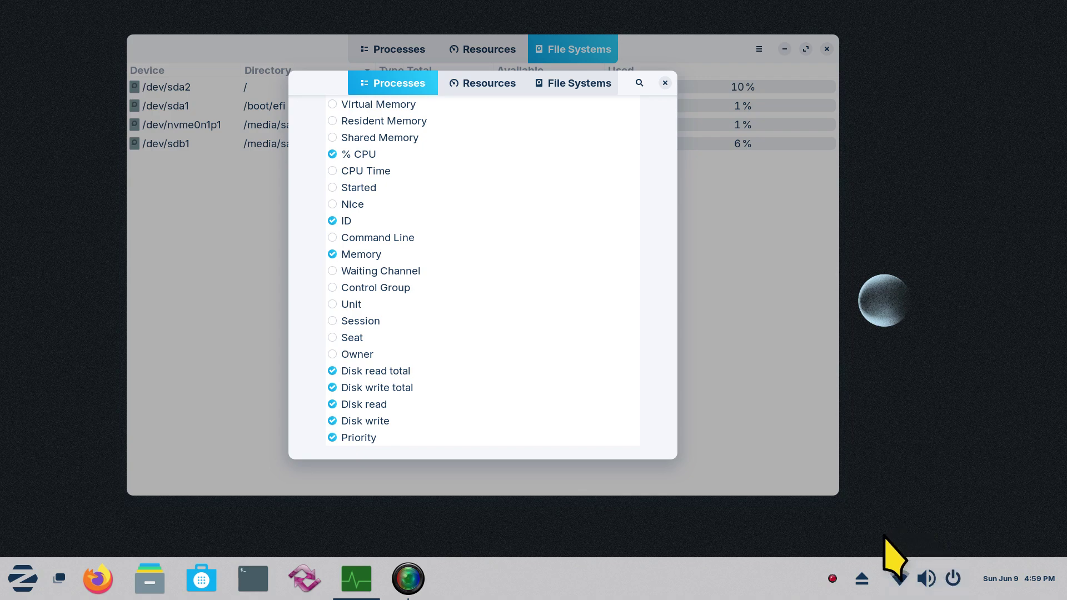
Launch the desktop's screenshot tool from the system quick settings
click(919, 574)
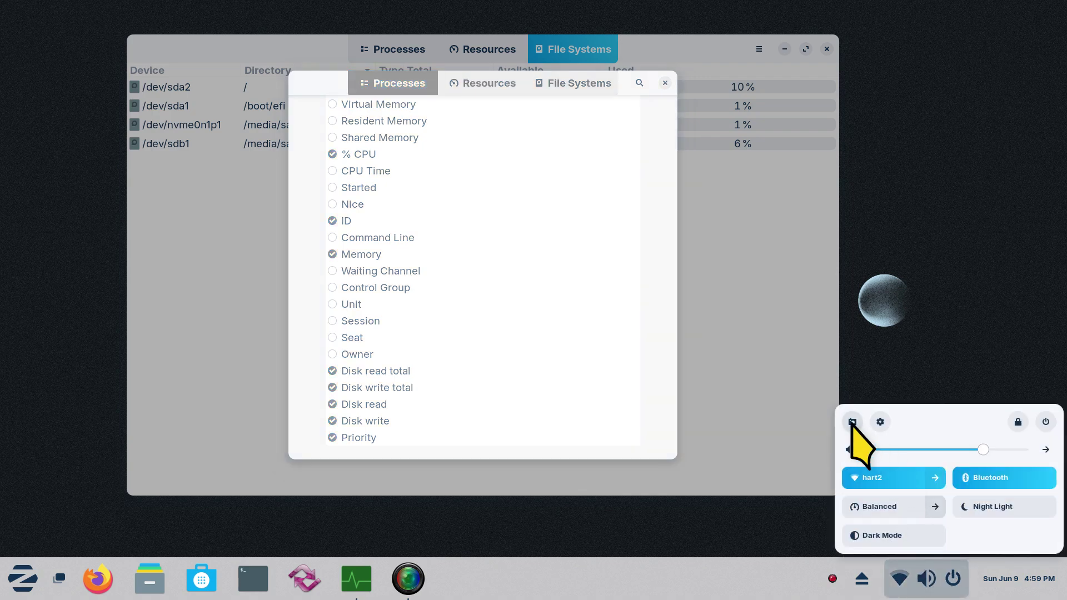
click(852, 423)
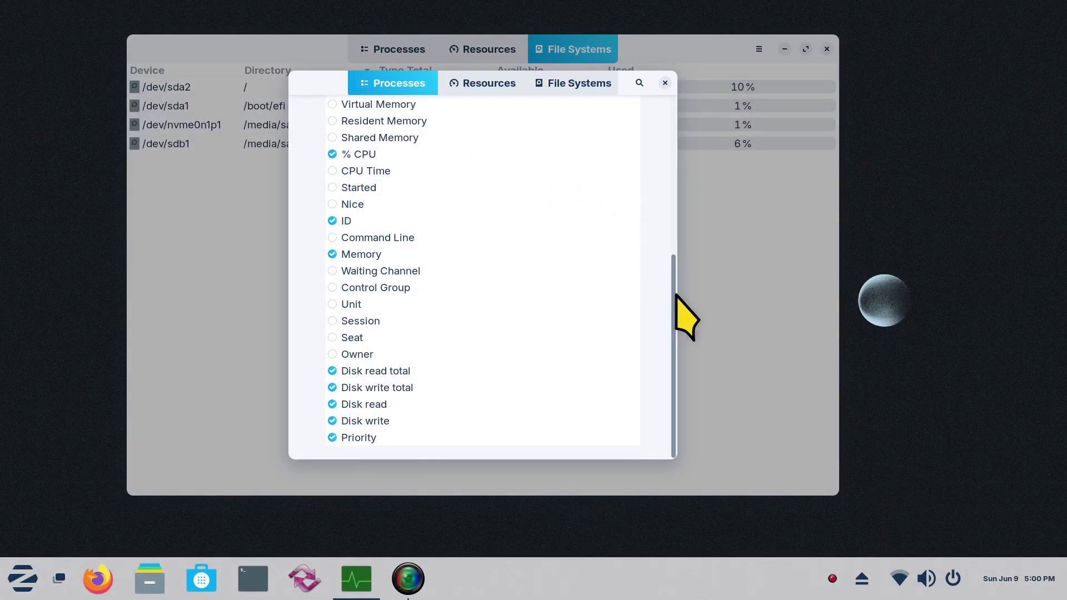
Review the preferences for Processes, Resources and File Systems, and close the preferences dialog
drag(678, 322, 682, 143)
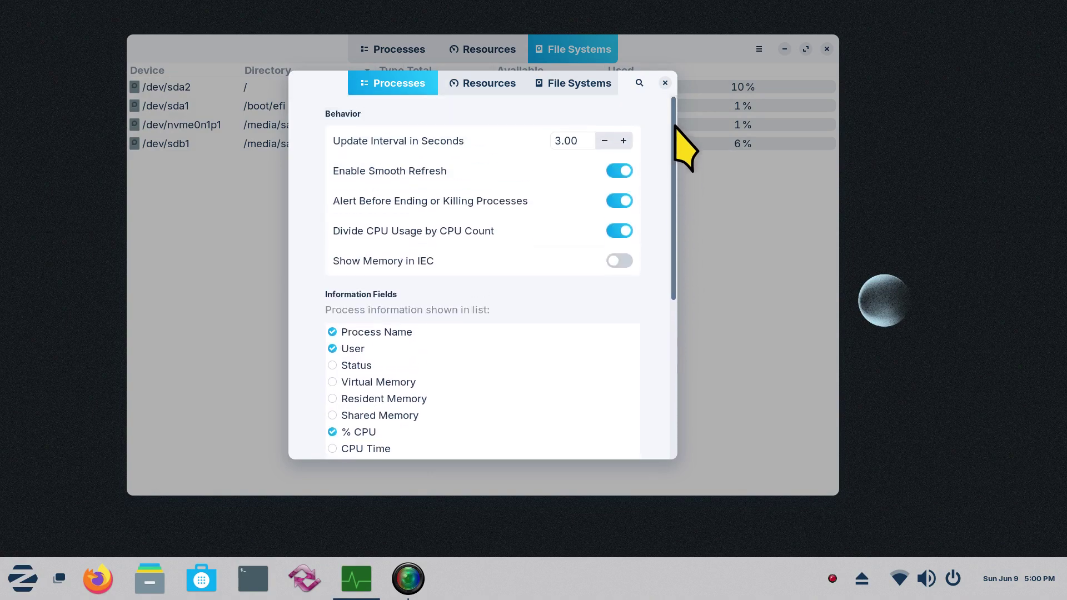
click(481, 84)
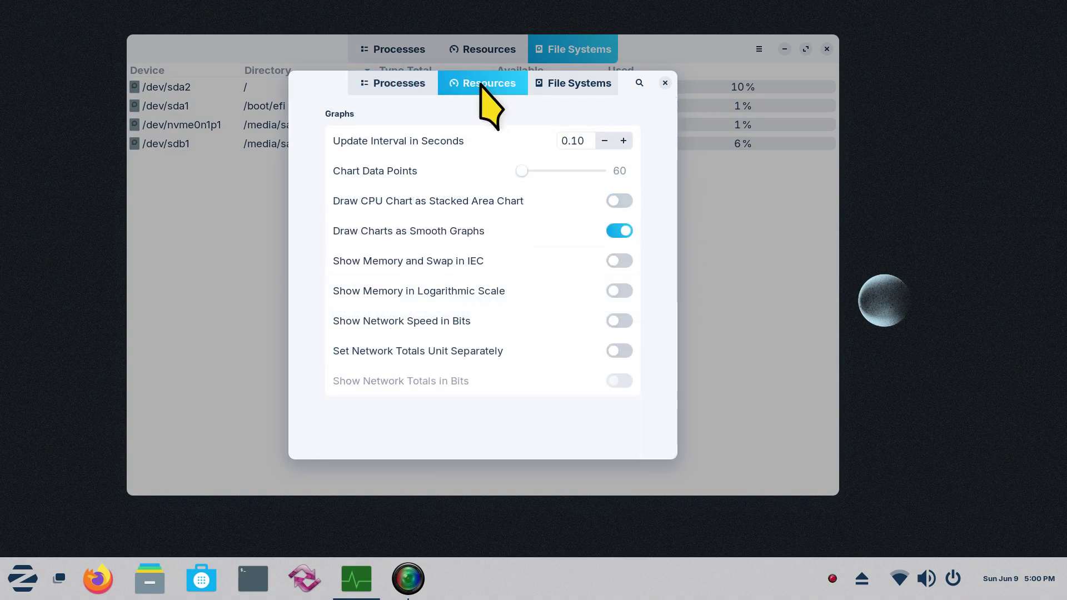
click(559, 83)
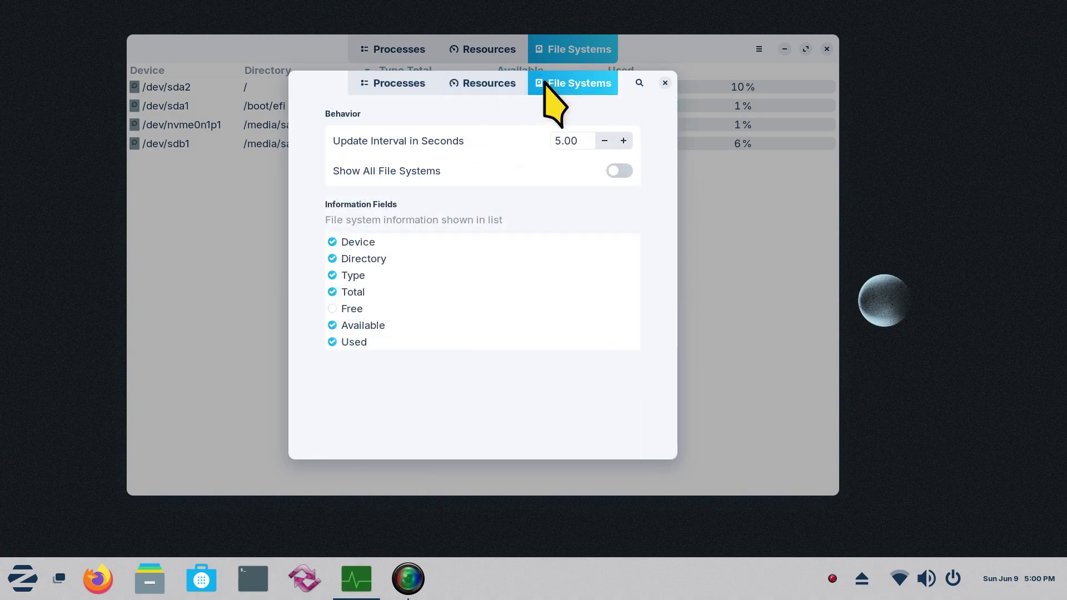
click(459, 85)
click(420, 84)
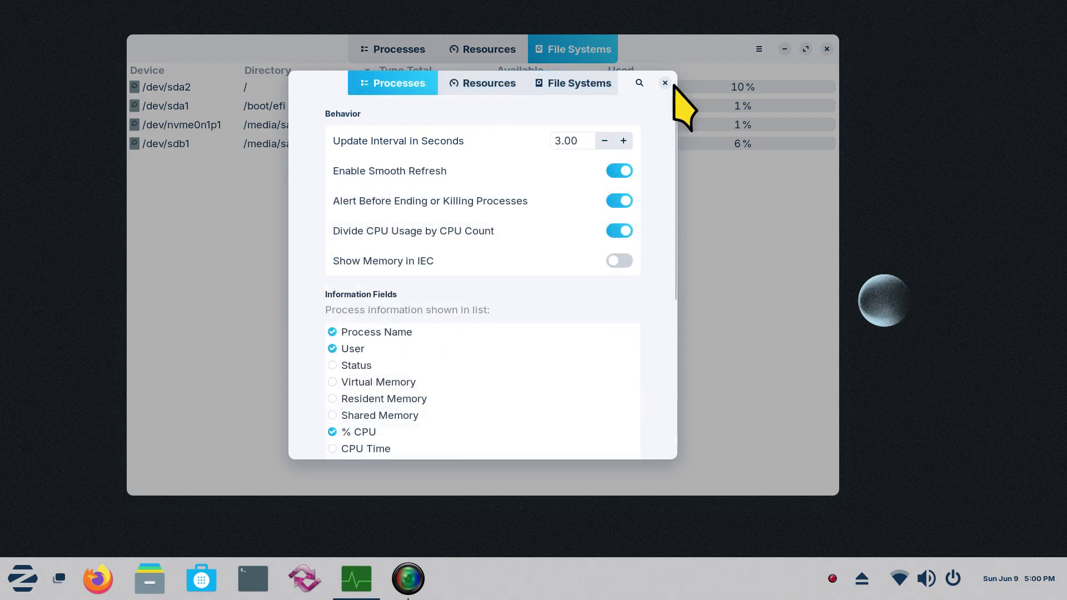
click(665, 84)
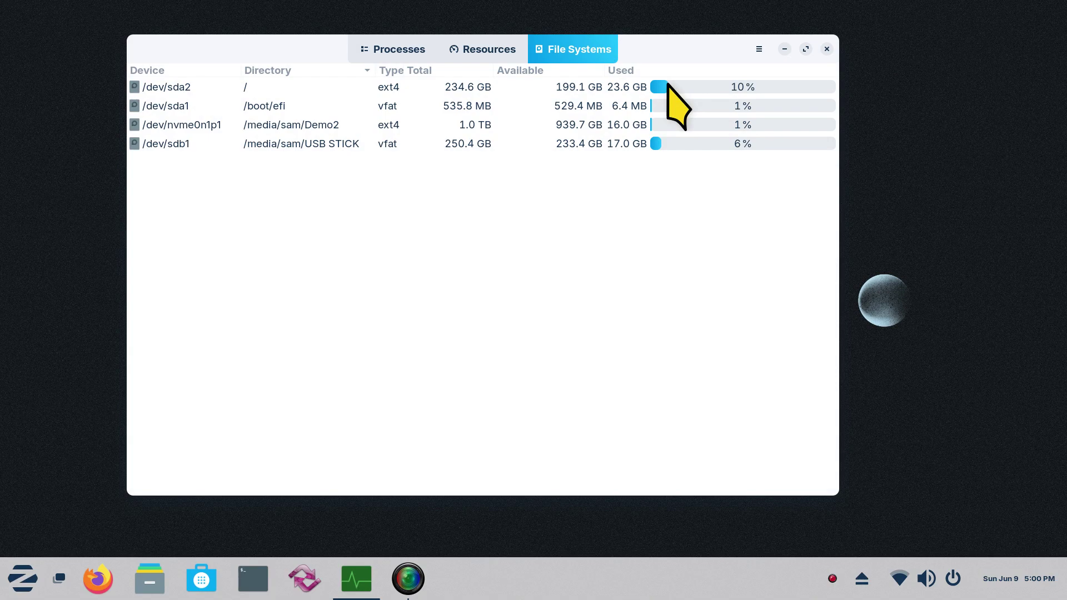
Look through System Monitor's Resources view and its list of running processes
click(760, 49)
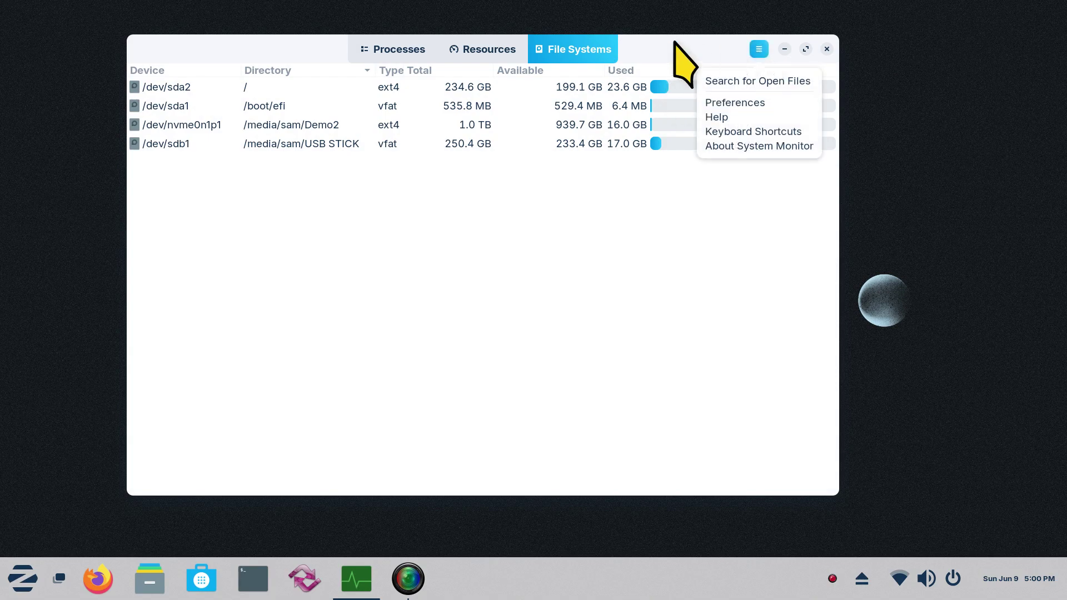
click(669, 47)
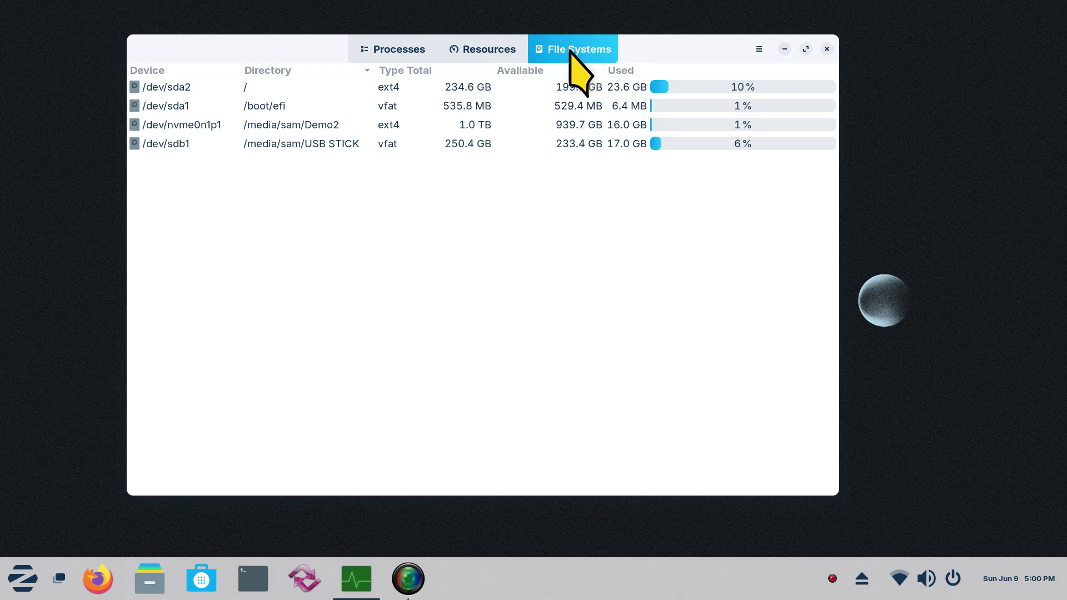
click(487, 51)
click(416, 49)
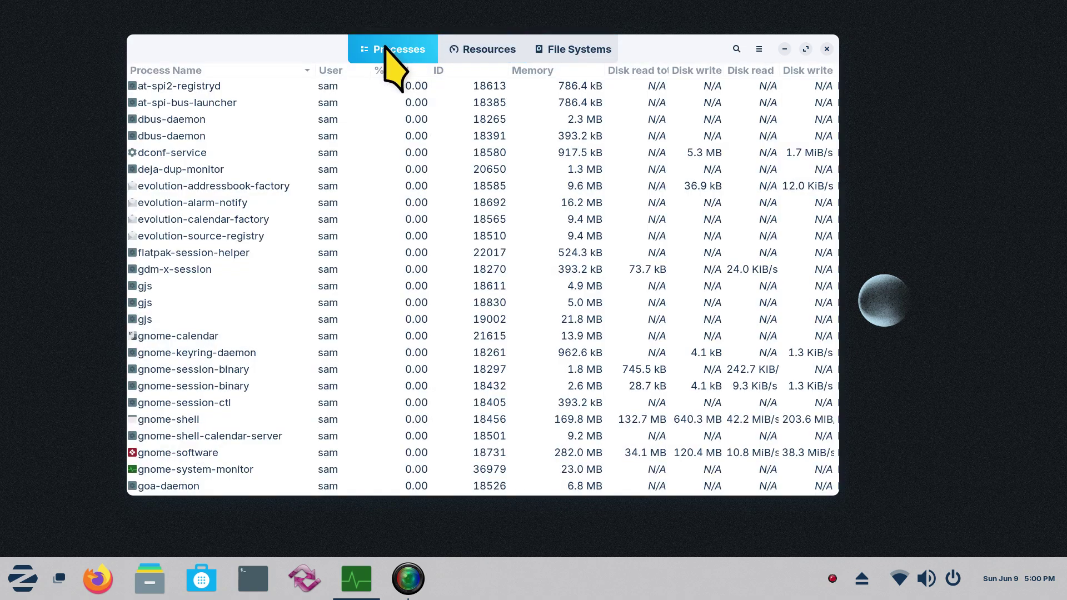
Return to the File Systems view and examine the /dev/sda1 and /dev/sda2 entries
click(577, 49)
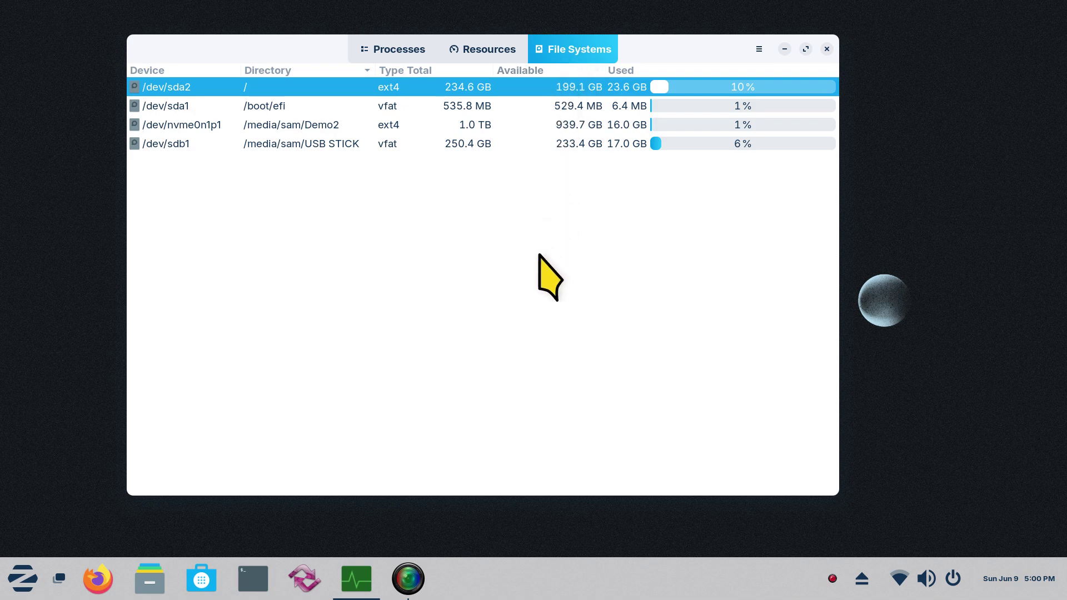
click(179, 109)
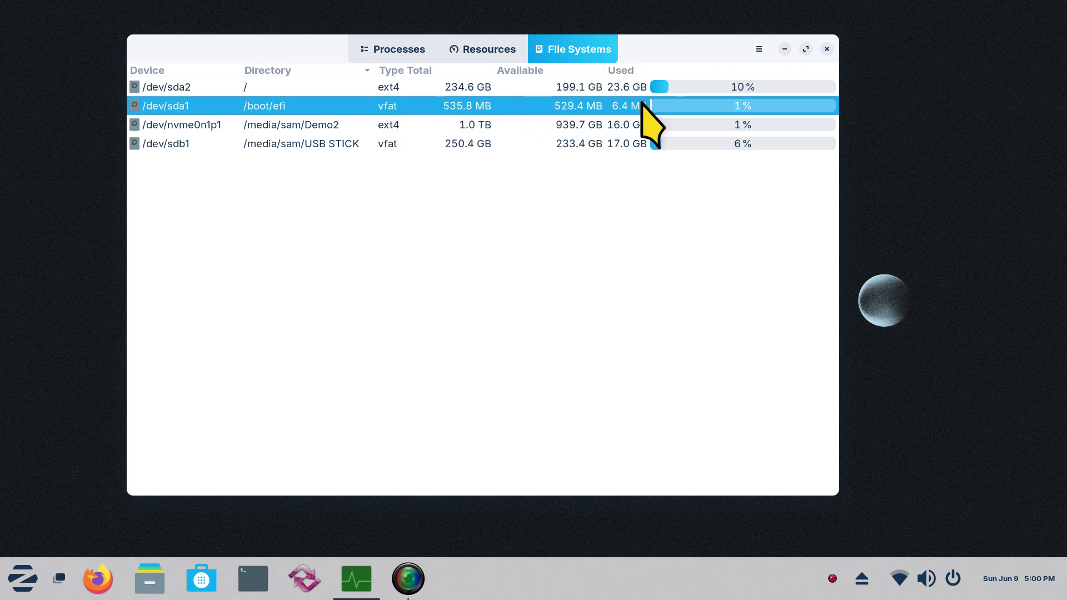
click(228, 87)
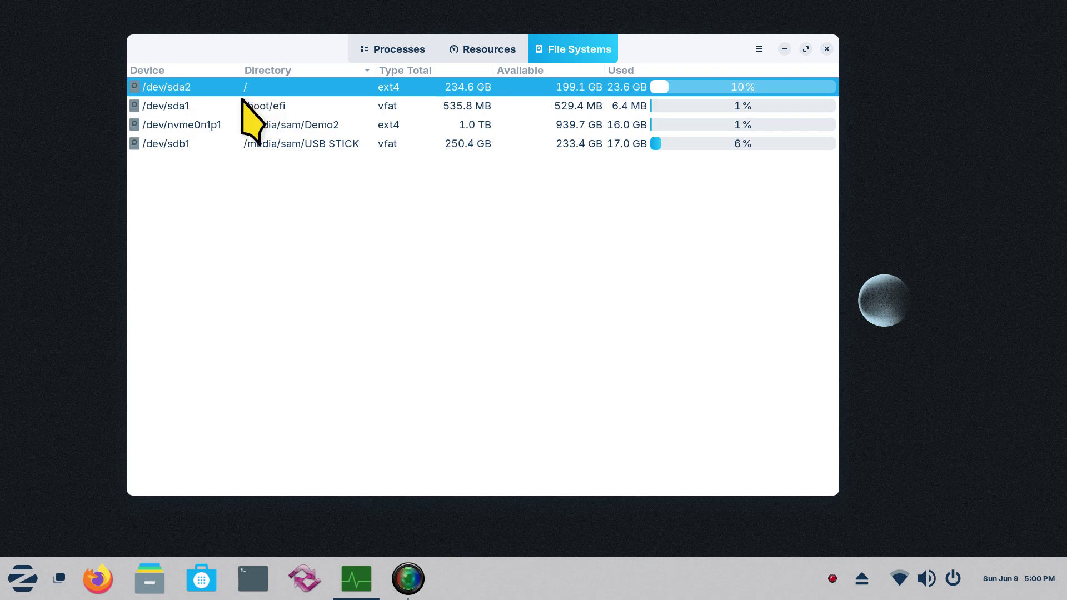
Switch to the file manager and view the drives and their available space under Other Locations
click(150, 576)
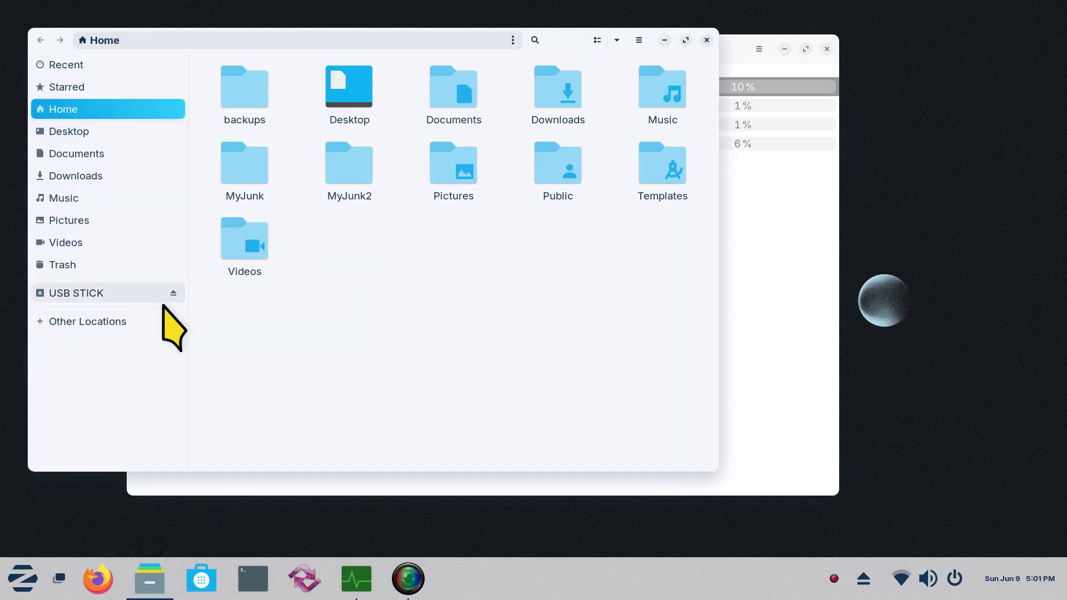
click(123, 321)
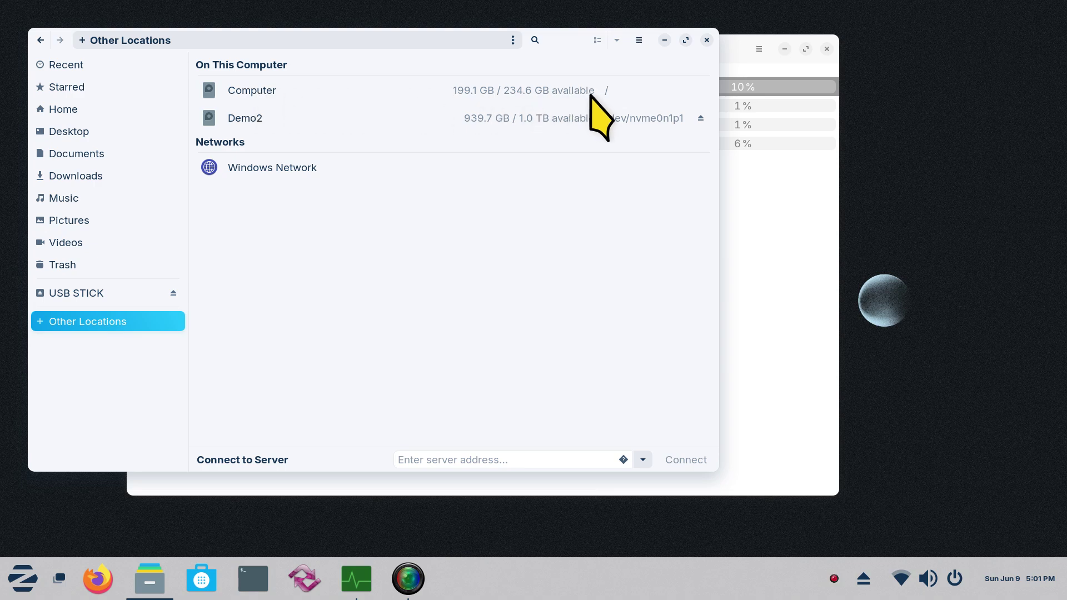
Open the Computer drive and display its path, then move the file manager window lower and view the Home folder
click(240, 95)
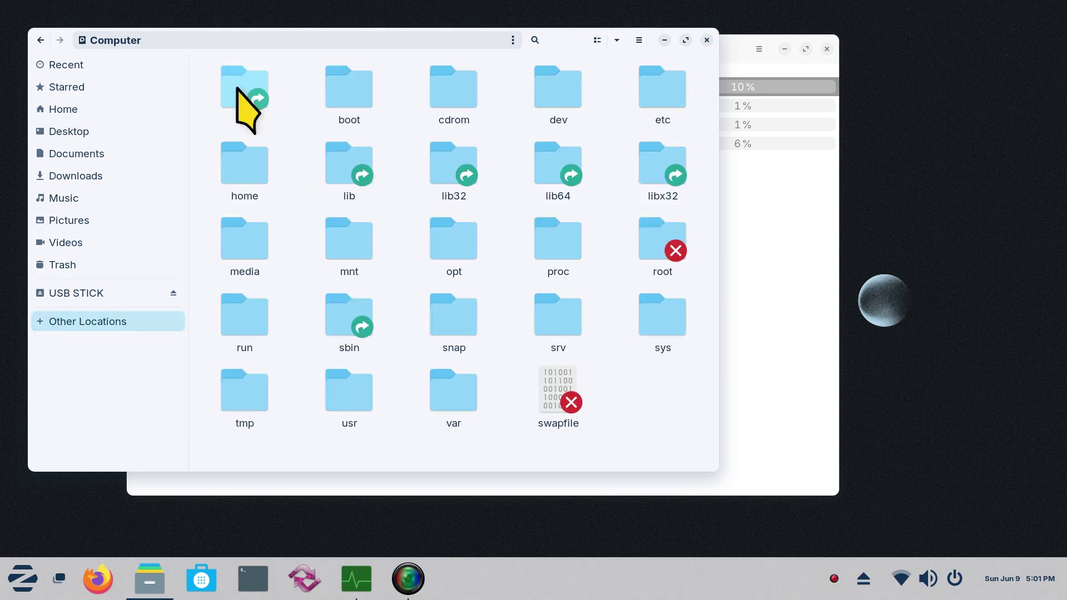
click(148, 41)
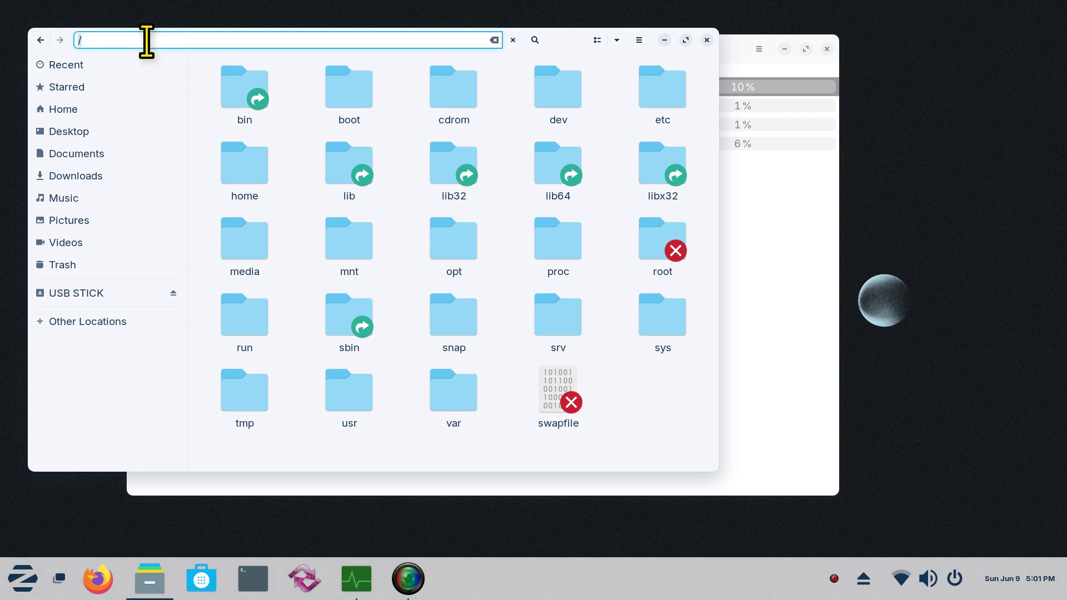
drag(554, 41, 572, 126)
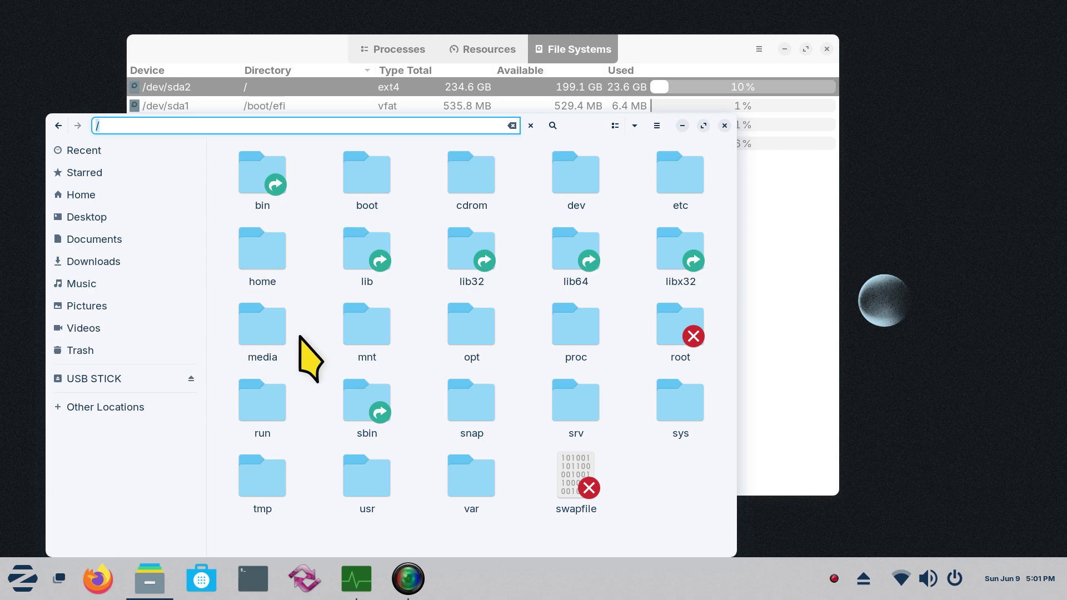
click(79, 195)
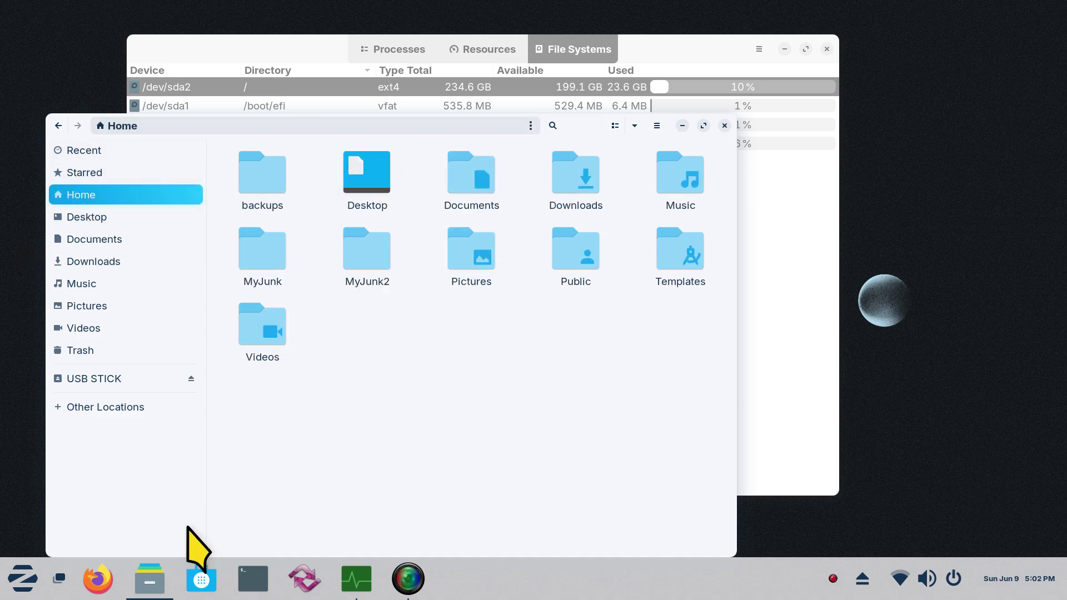
Open a terminal, enlarge its text by four zoom steps, and highlight the computer name zorin17 in the prompt
click(252, 577)
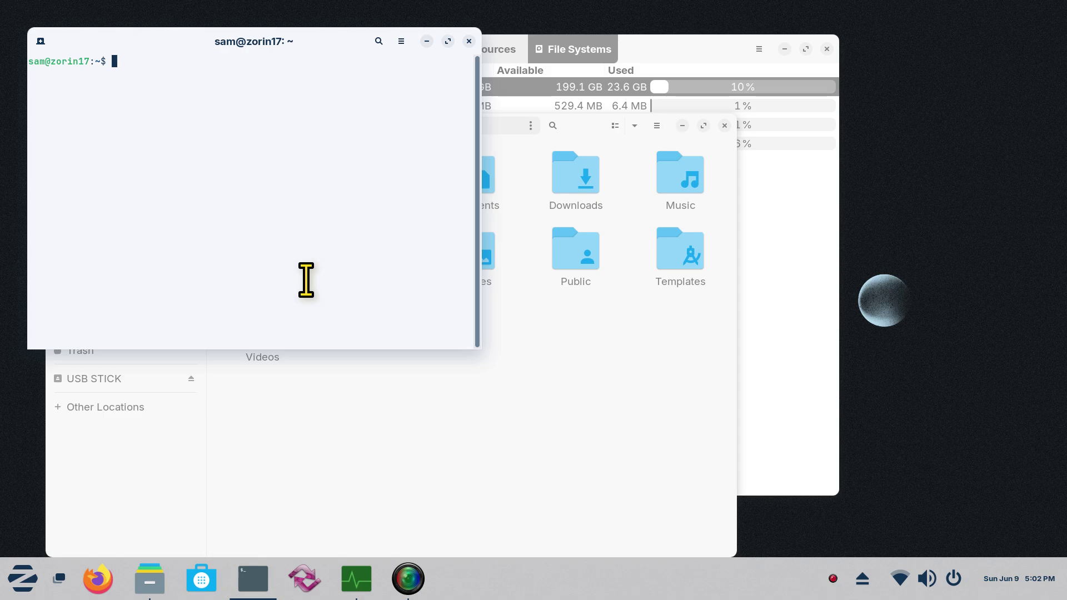
key(ctrl+plus)
key(ctrl+plus)
key(ctrl+plus)
key(ctrl+plus)
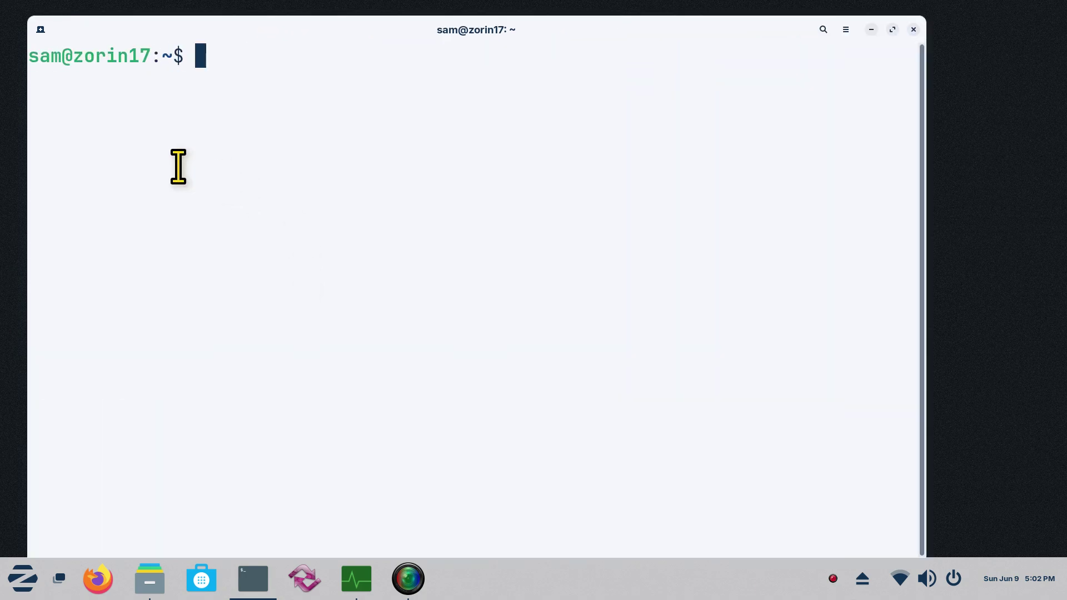
drag(59, 66, 150, 57)
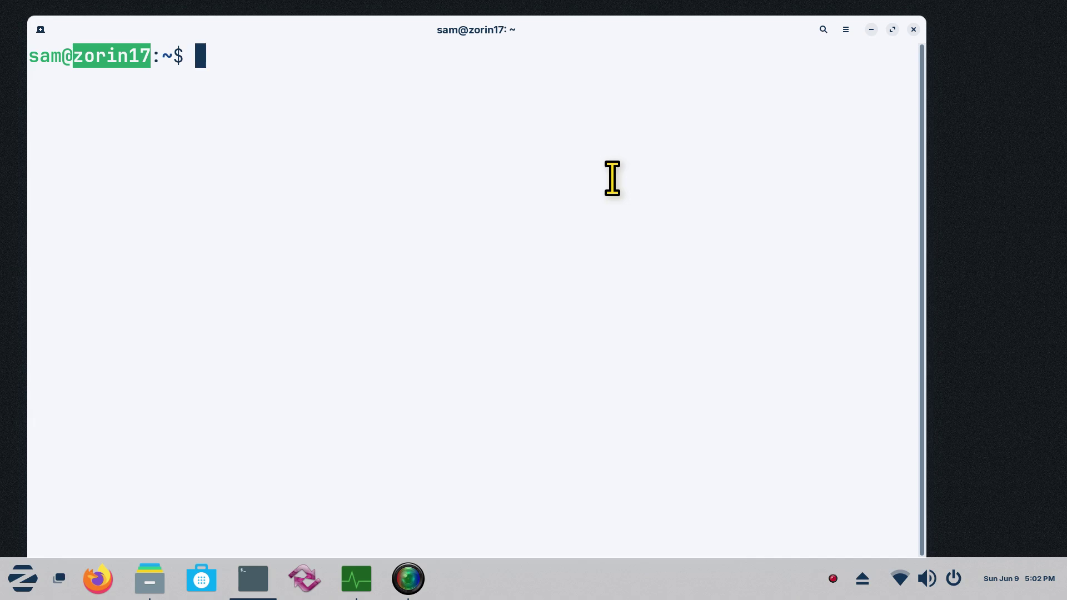
Close the terminal with the exit command
text(ex)
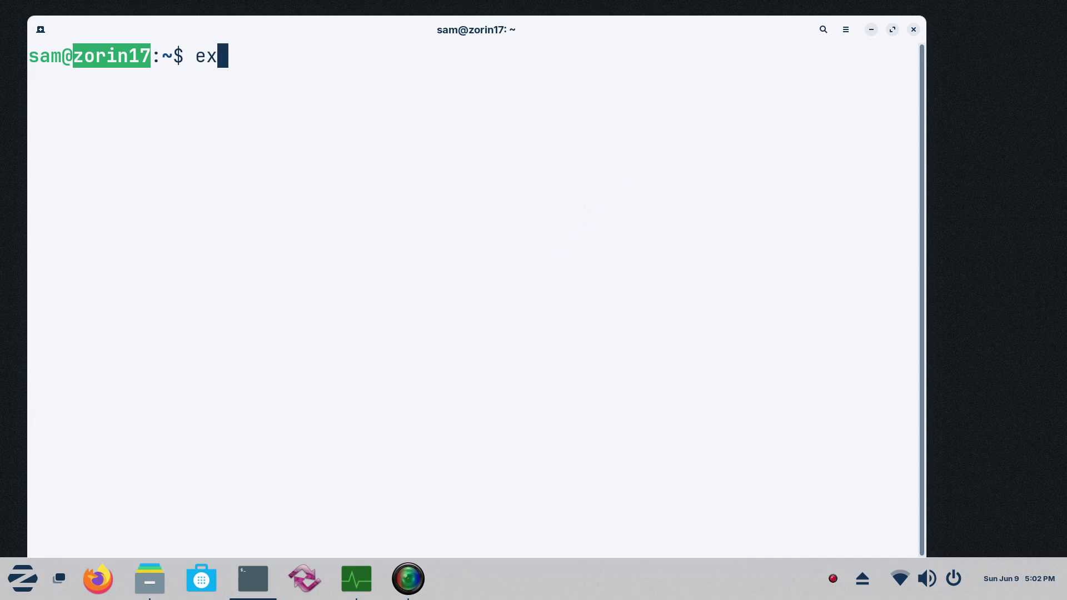
text(it)
key(Return)
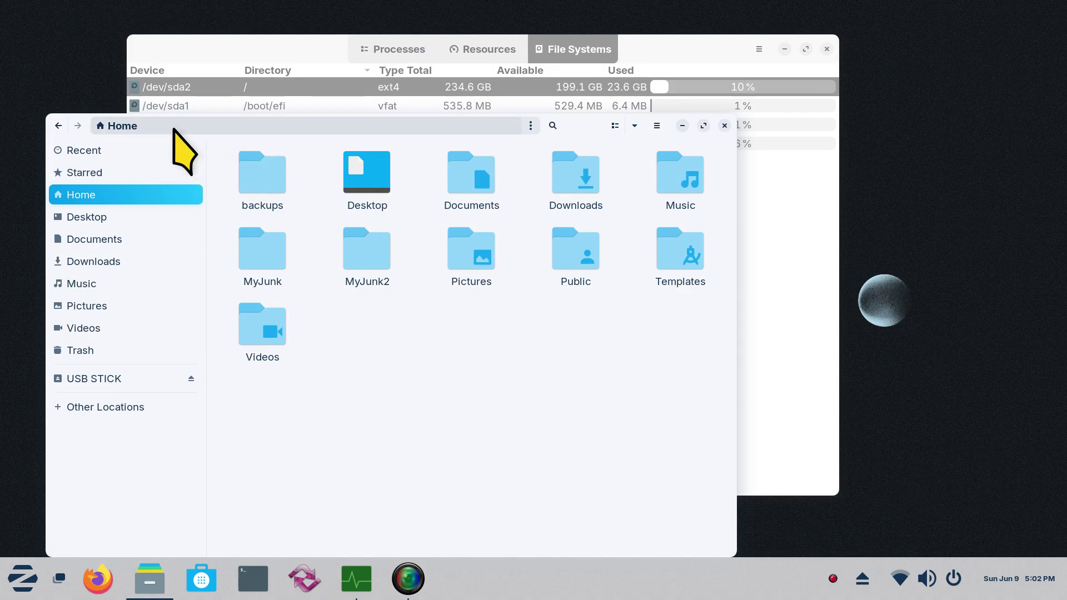
Display the Home folder's full path, and browse from Other Locations through Computer into the home directory
click(173, 127)
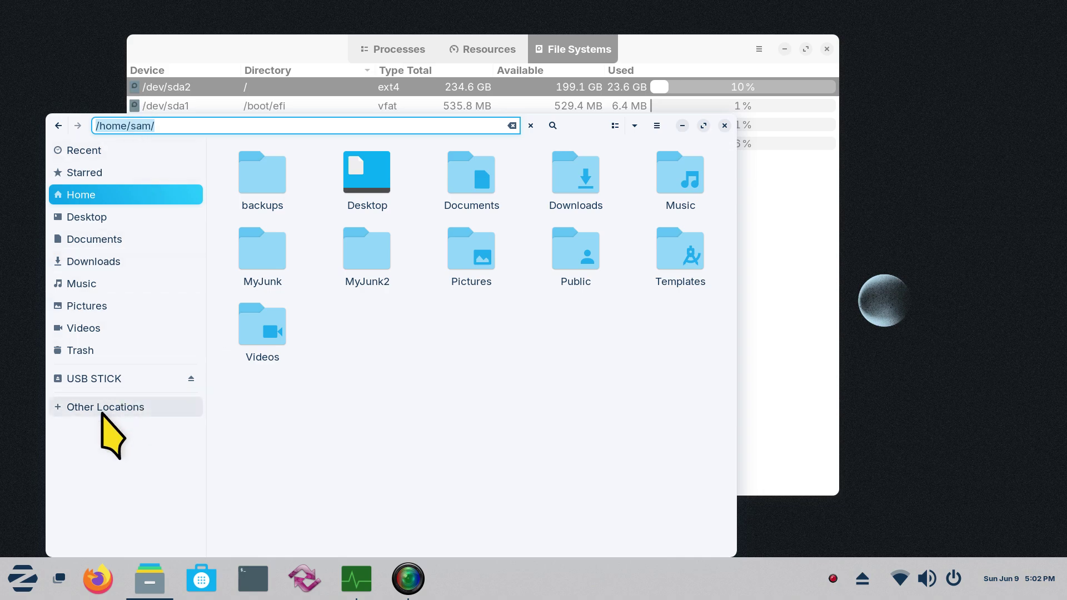
click(102, 413)
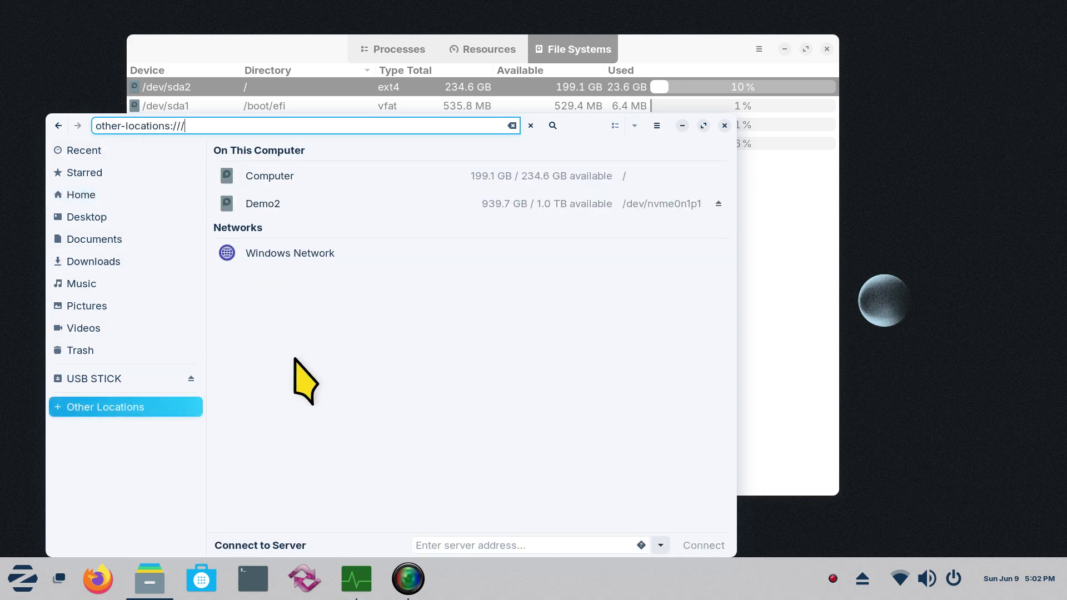
click(276, 175)
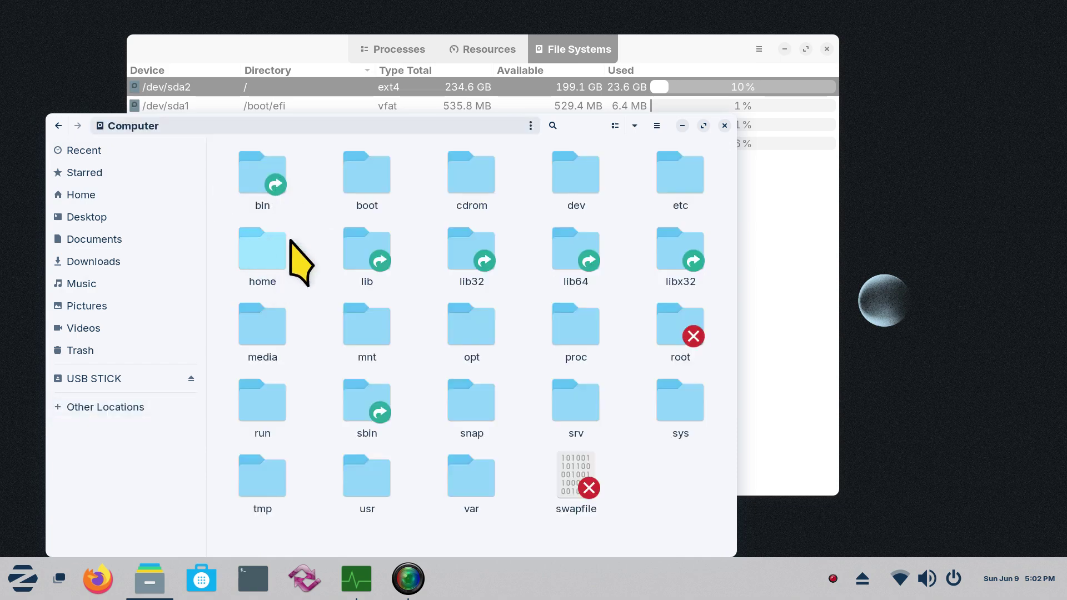
double_click(261, 246)
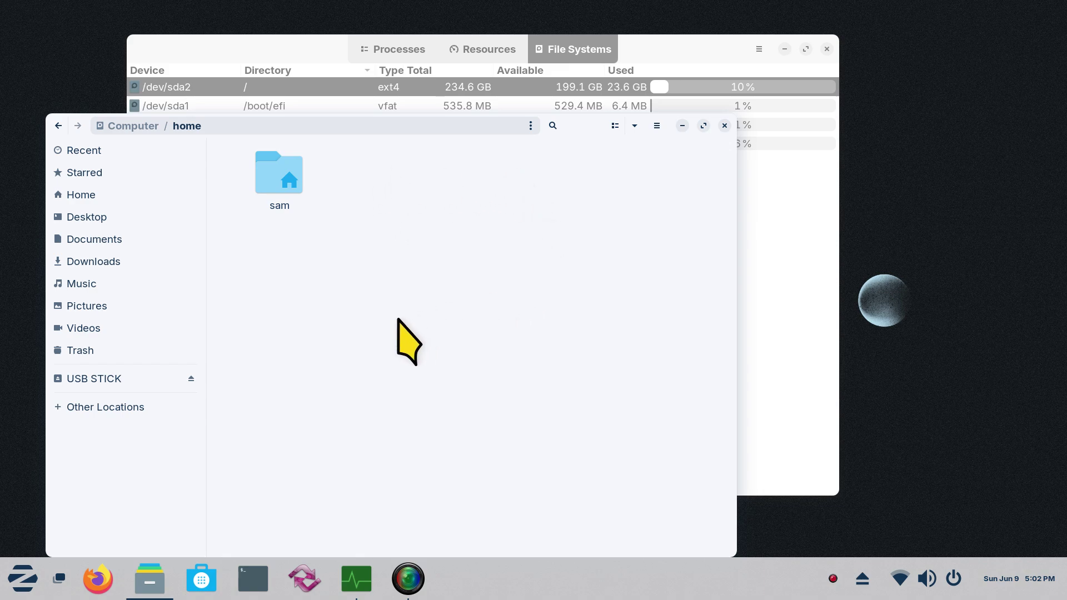
Return to the Computer drive through Other Locations, display its root path, and close the file manager
click(87, 408)
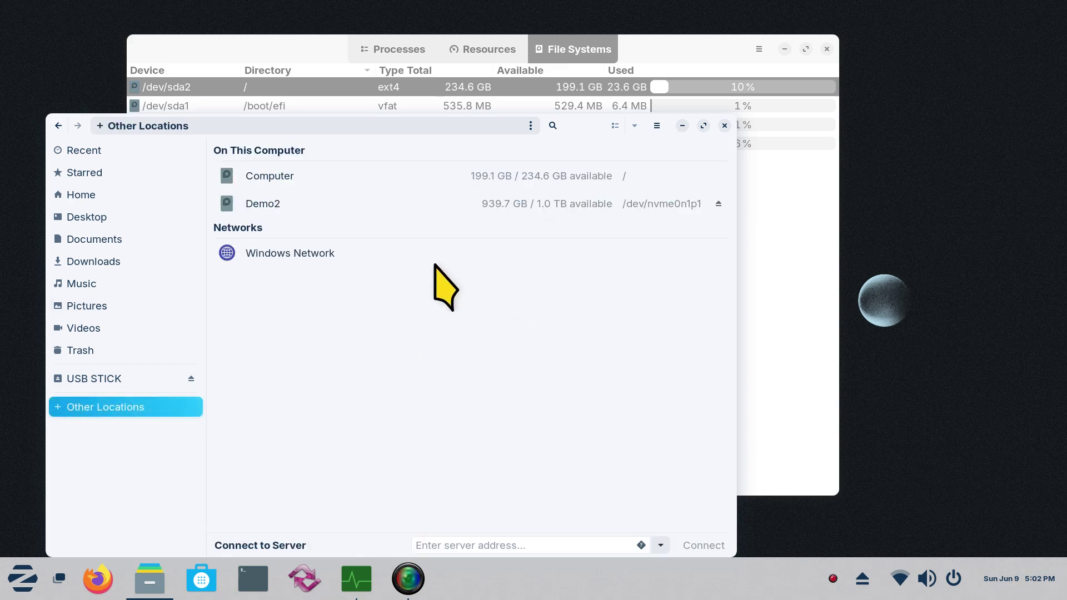
click(280, 178)
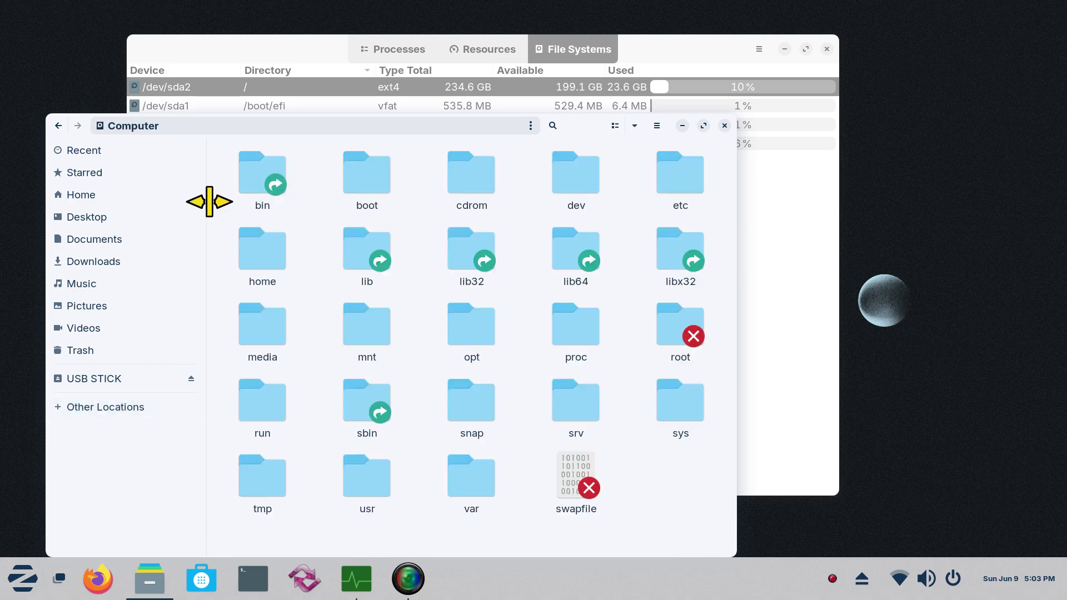
click(167, 126)
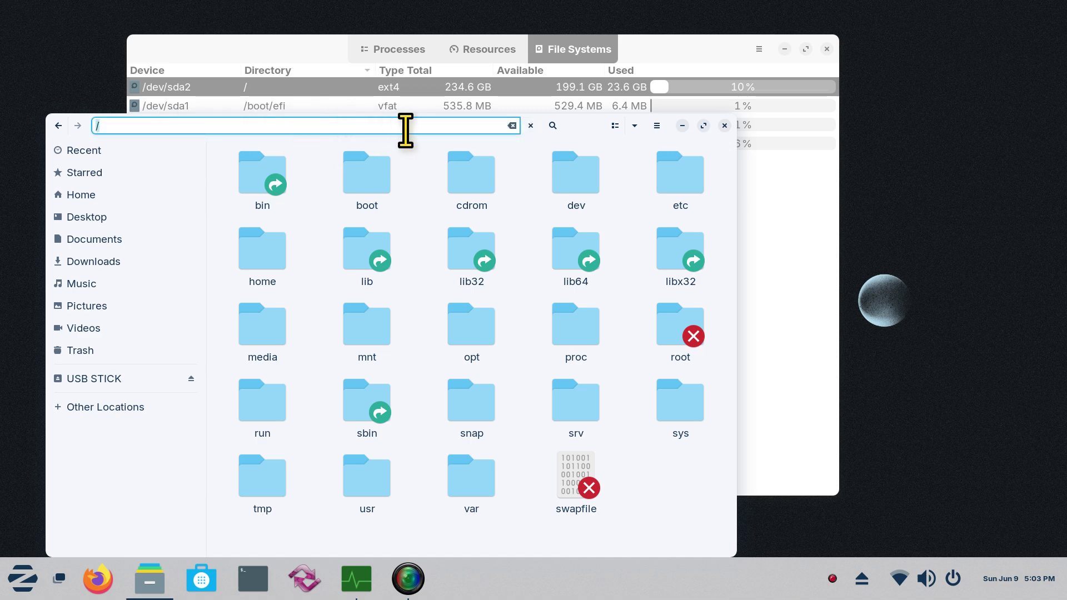
click(725, 126)
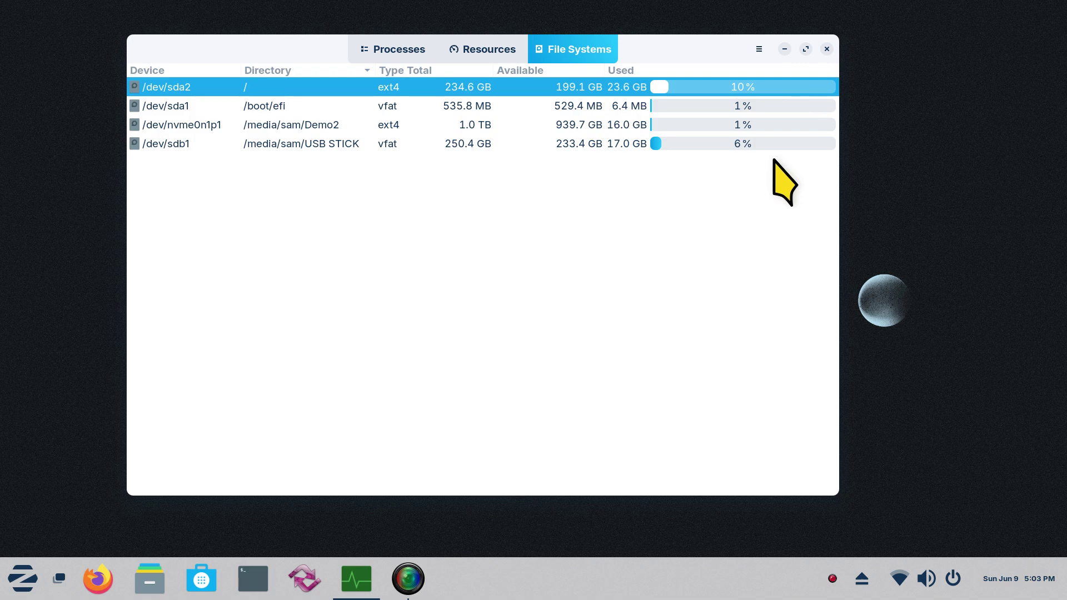
Examine the /dev/sda1, /dev/nvme0n1p1 and /dev/sdb1 entries, checking the drives against Other Locations in the file manager
click(266, 107)
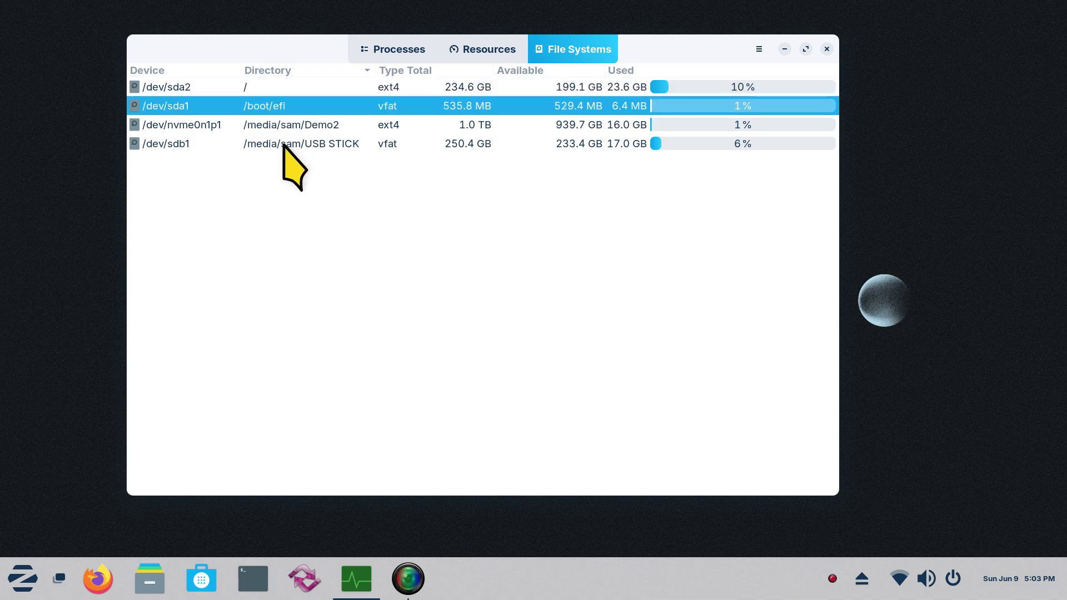
click(262, 125)
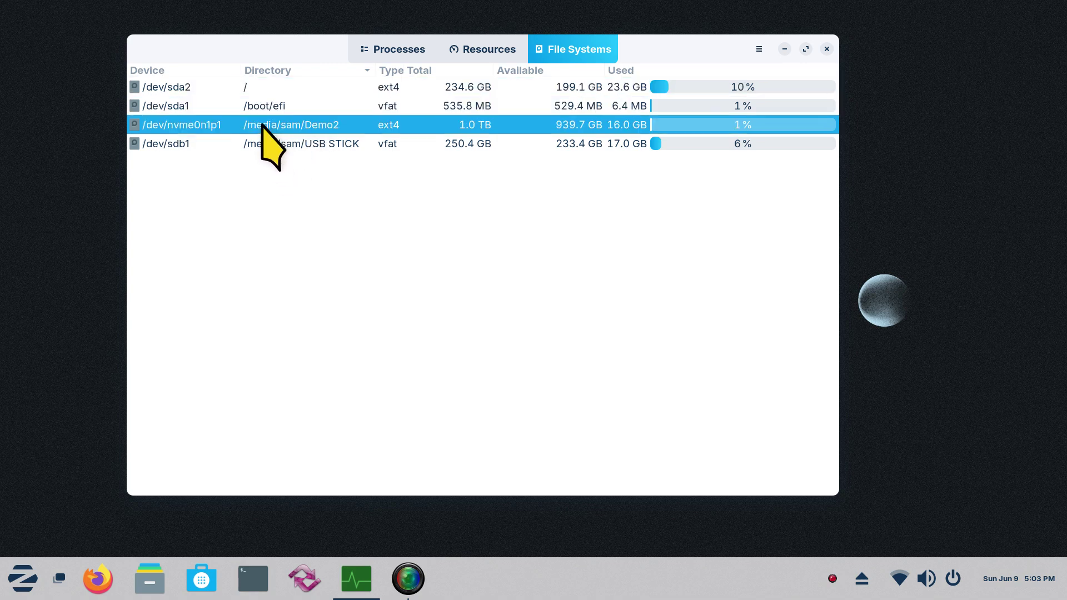
click(149, 575)
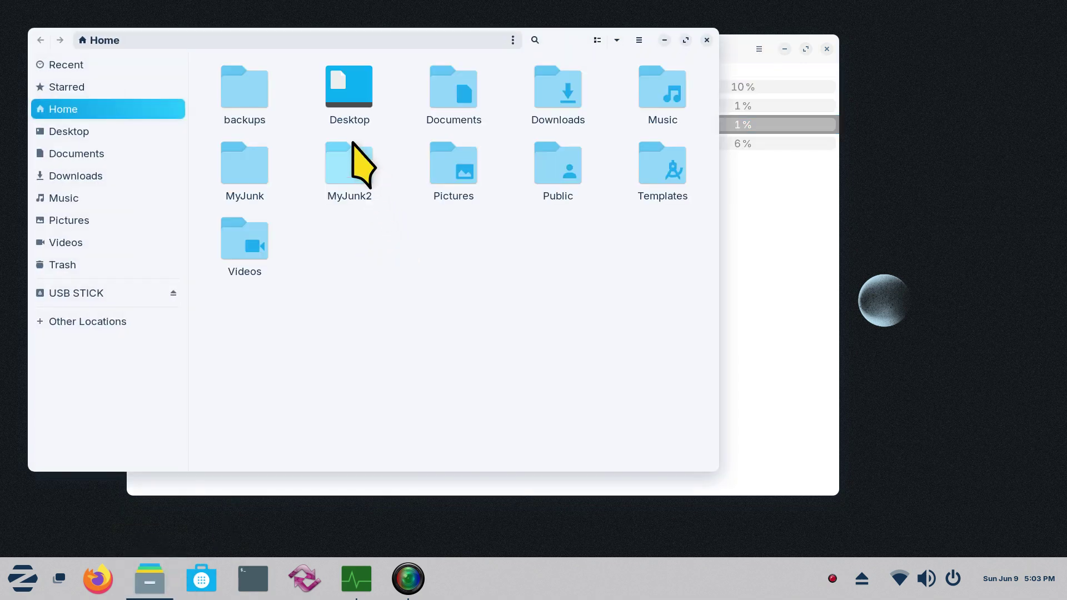
click(92, 324)
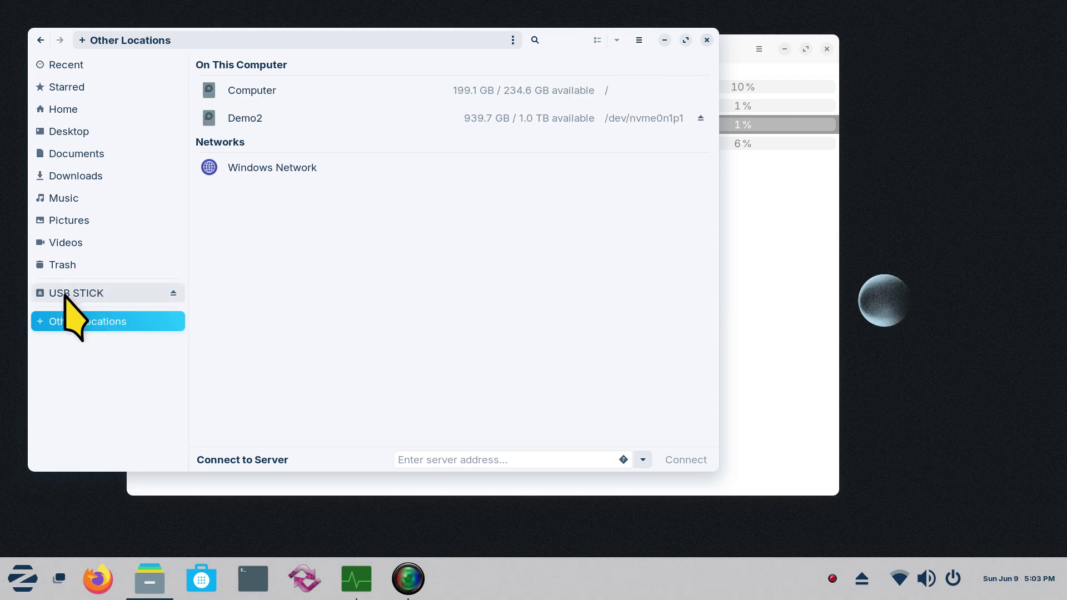
click(707, 40)
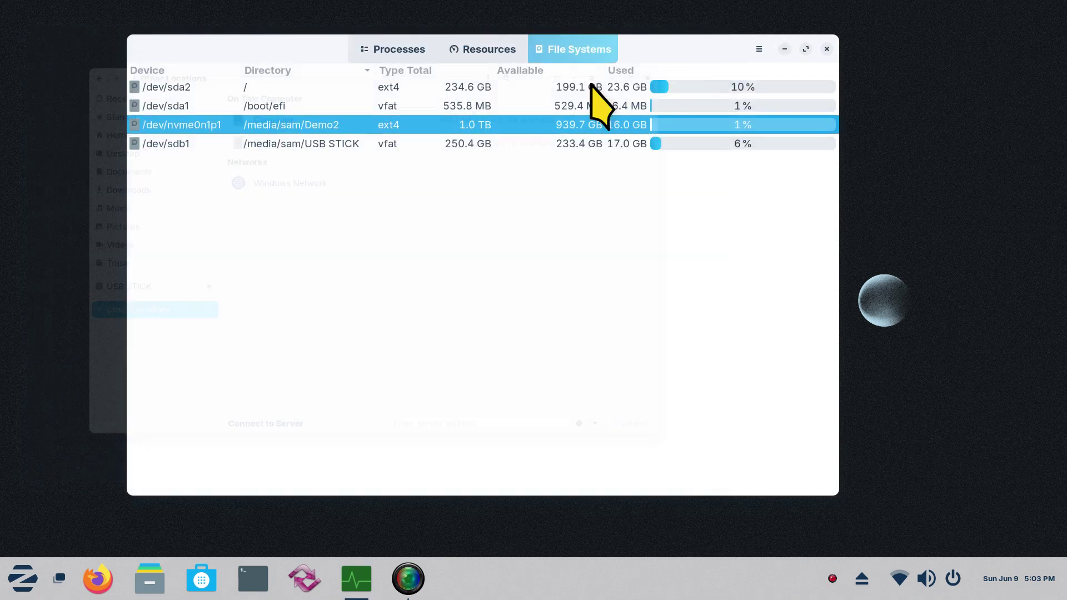
click(294, 144)
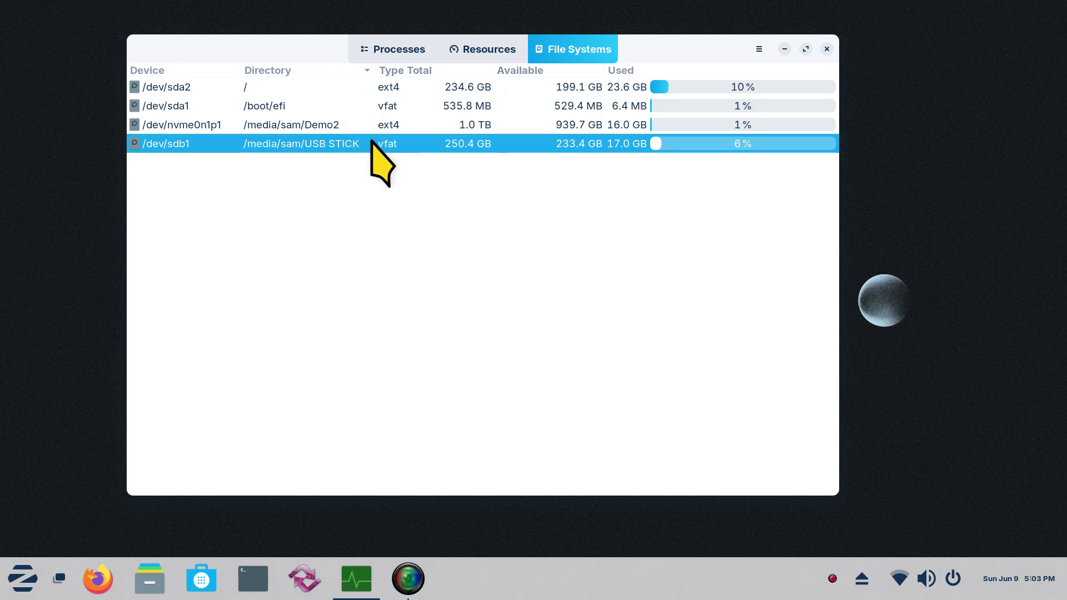
Switch System Monitor to the Resources view and resize its window smaller, wider, and larger in both dimensions
click(478, 51)
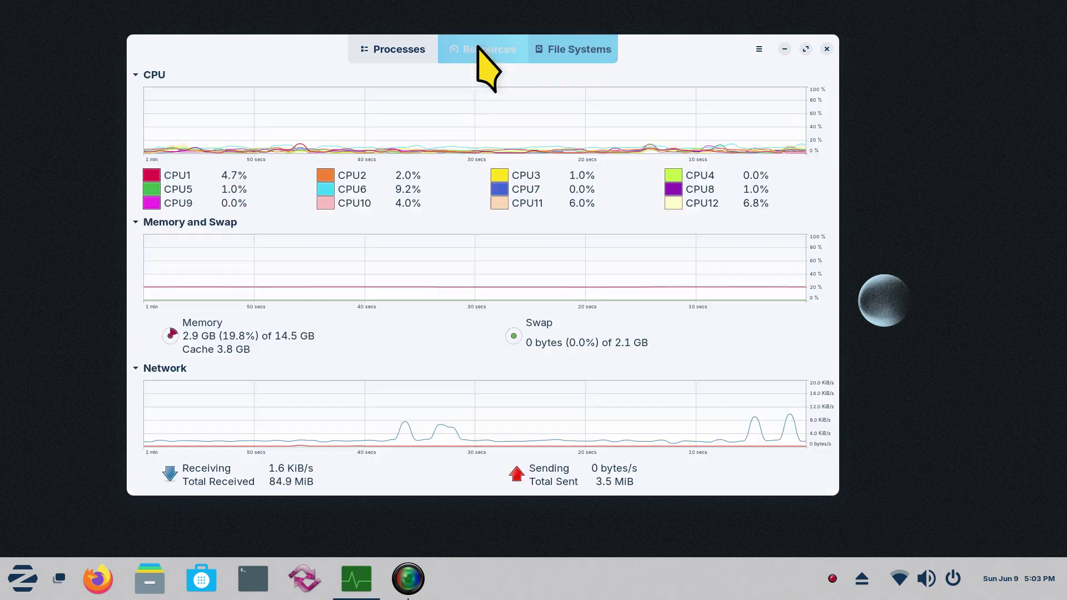
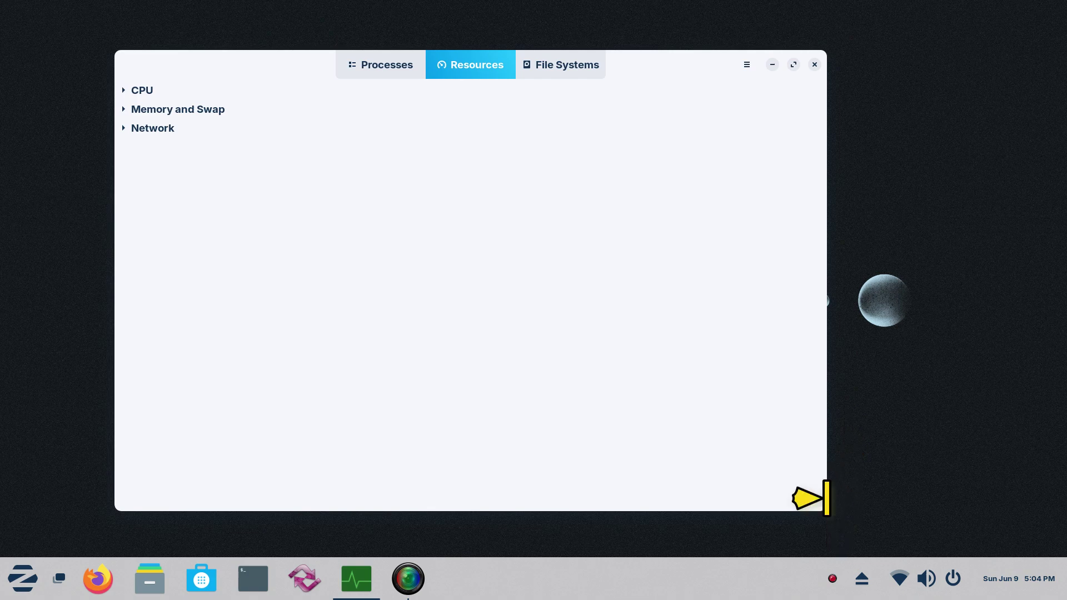
drag(810, 484, 709, 372)
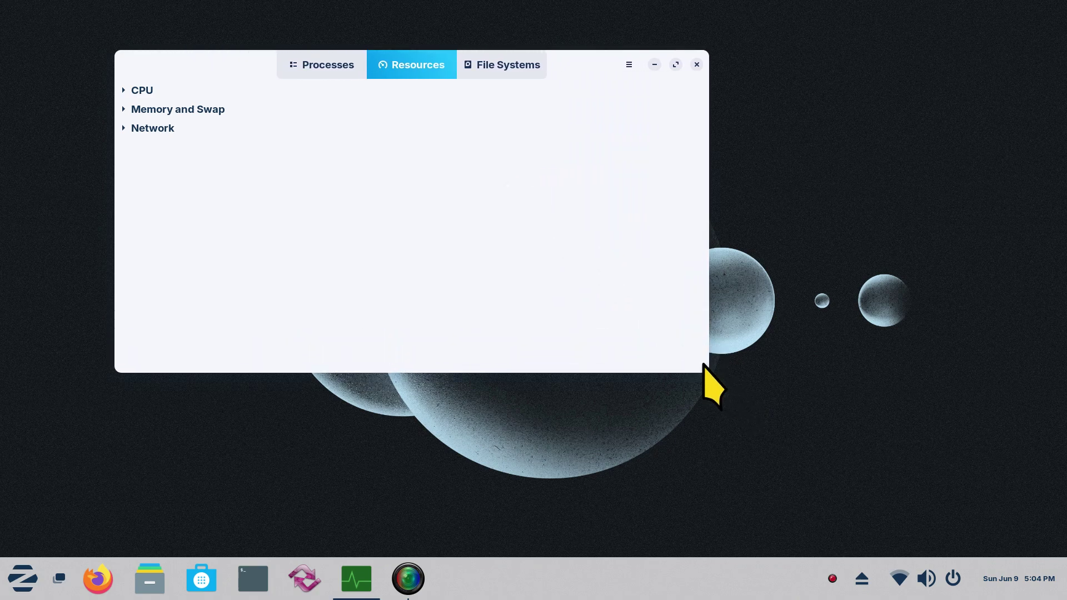
drag(710, 181, 815, 206)
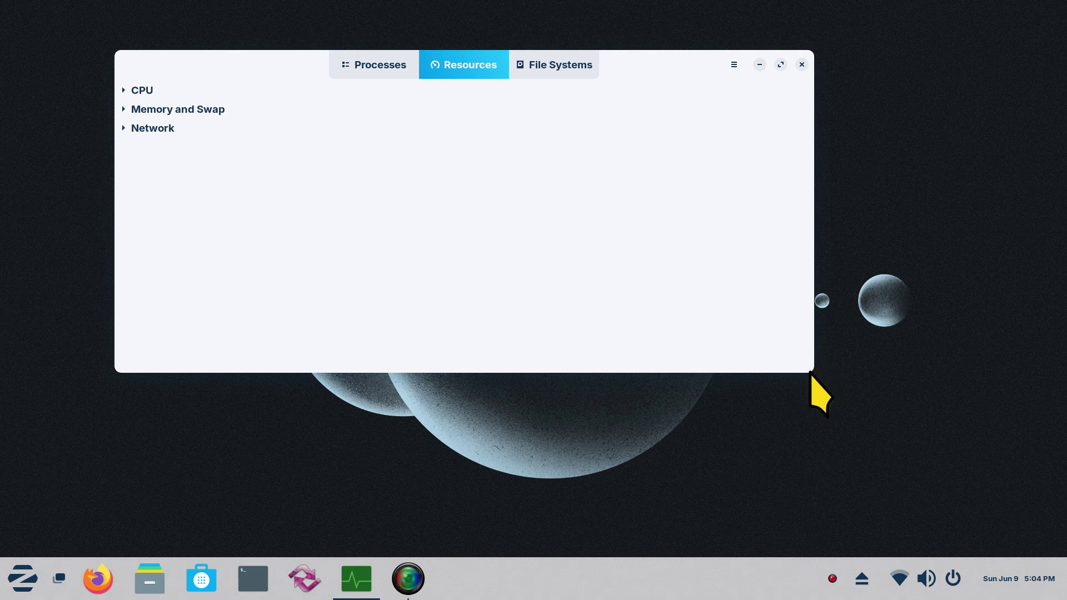
drag(811, 372, 893, 471)
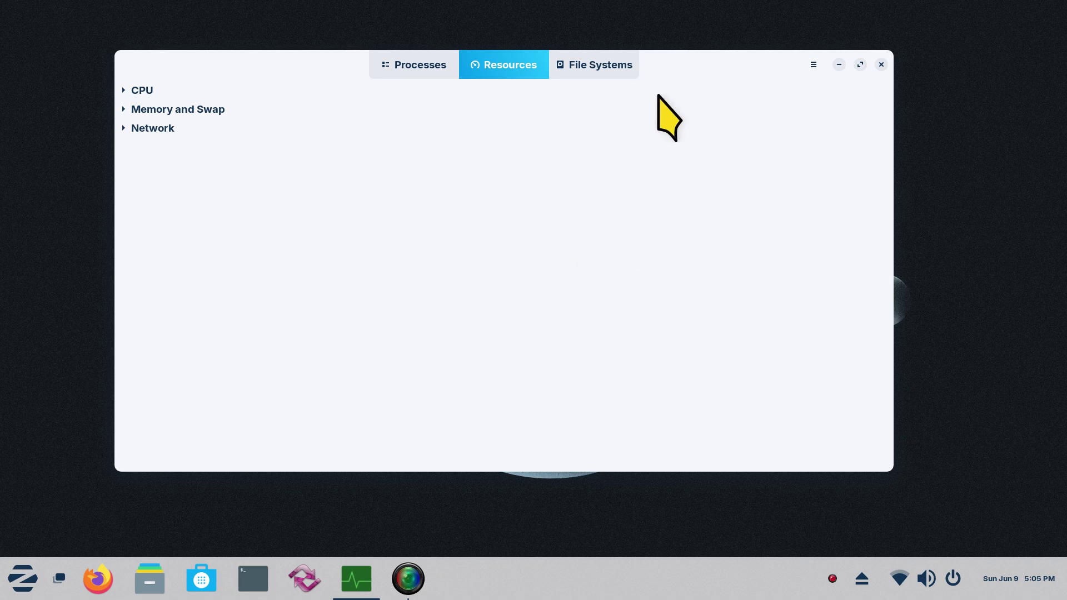
Maximize and restore the System Monitor window several times, using both its title bar and its window controls
double_click(692, 58)
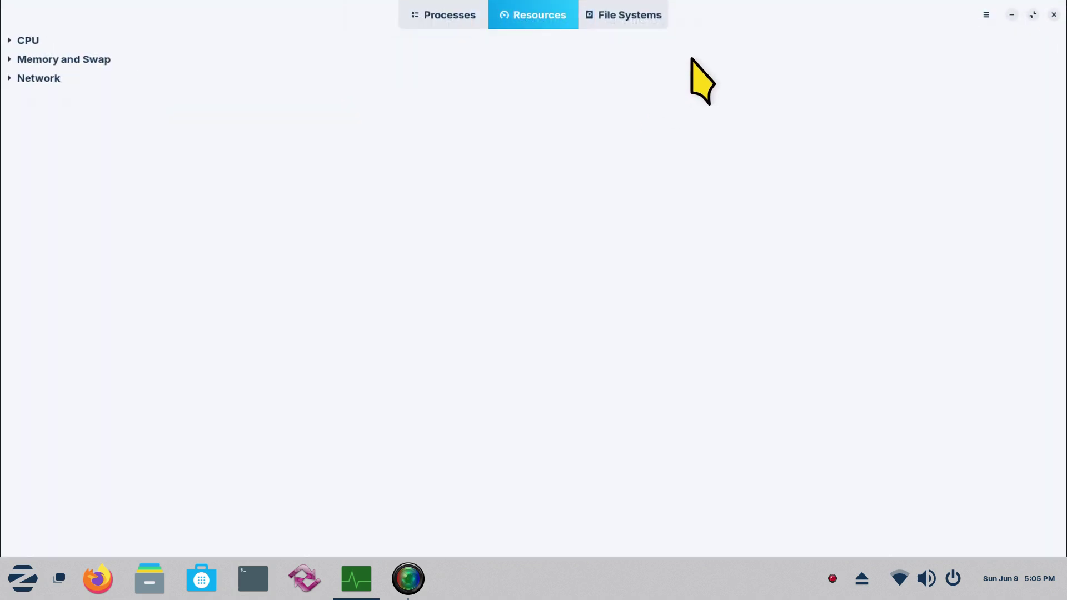
double_click(221, 11)
click(859, 65)
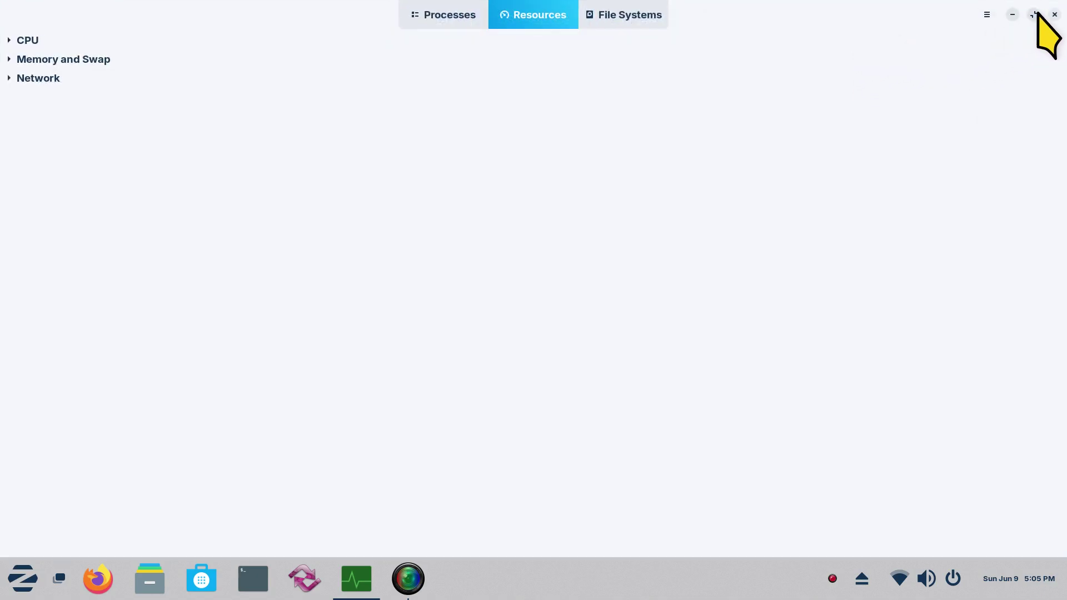
click(1034, 15)
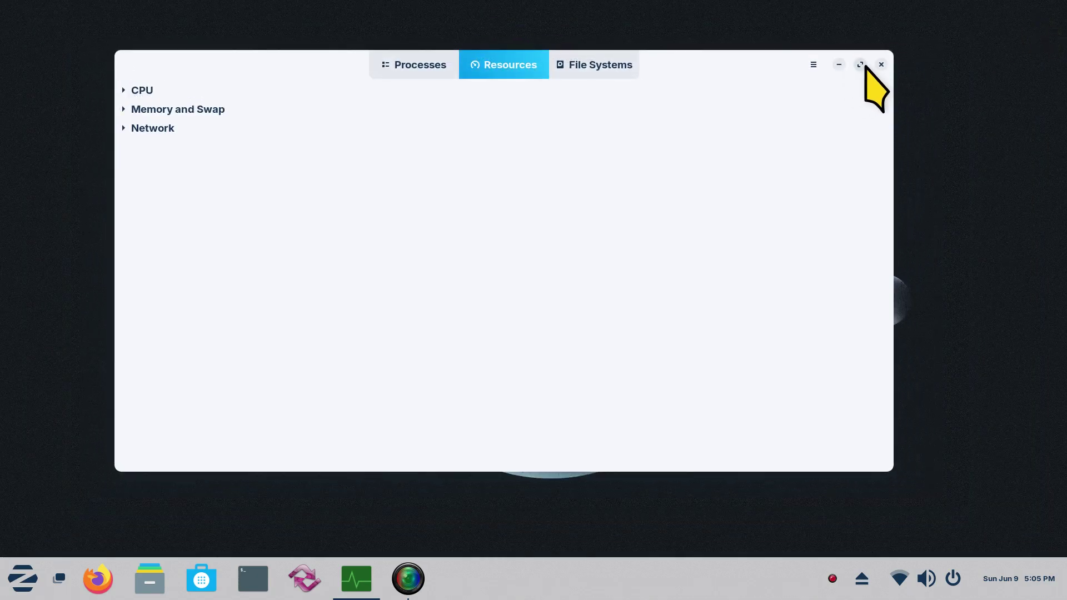
double_click(270, 59)
double_click(791, 11)
Maximize the window by moving it to the screen's upper edge, restore and reposition it, and maximize it again
drag(315, 63, 325, 1)
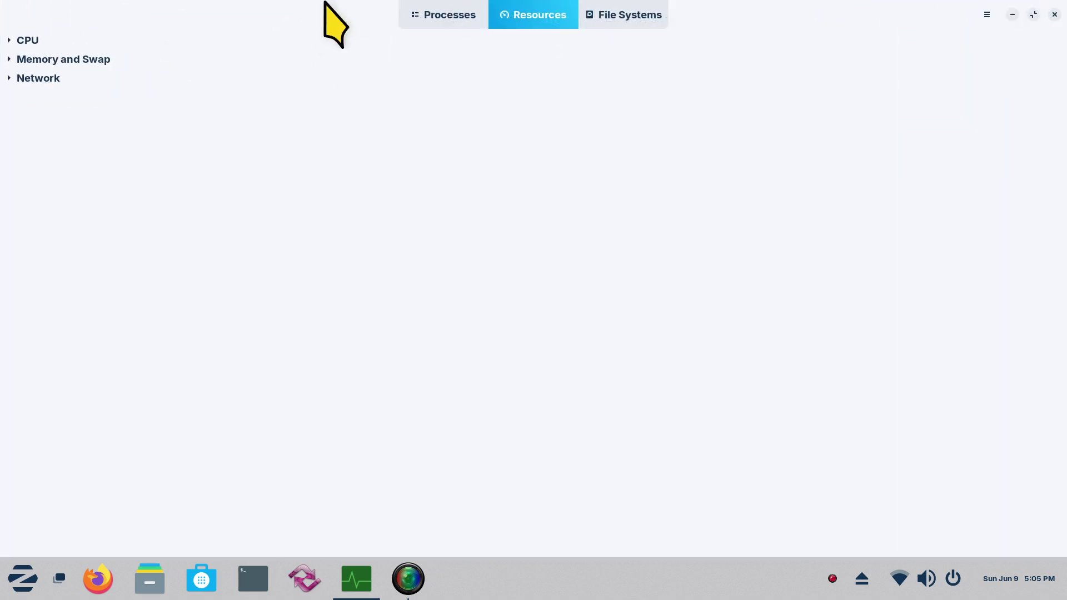
double_click(349, 24)
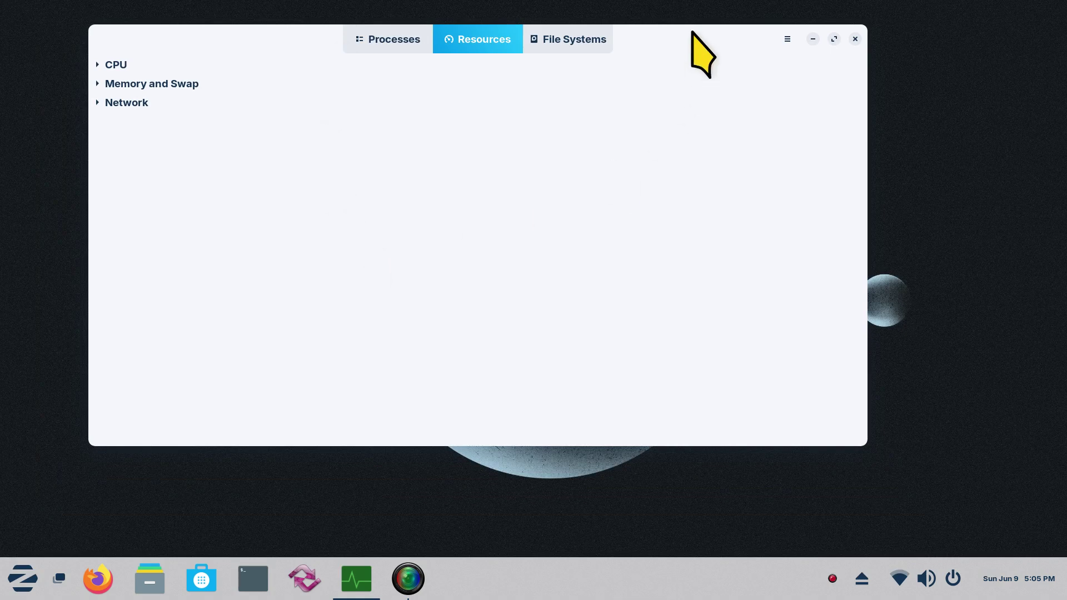
drag(685, 41, 713, 53)
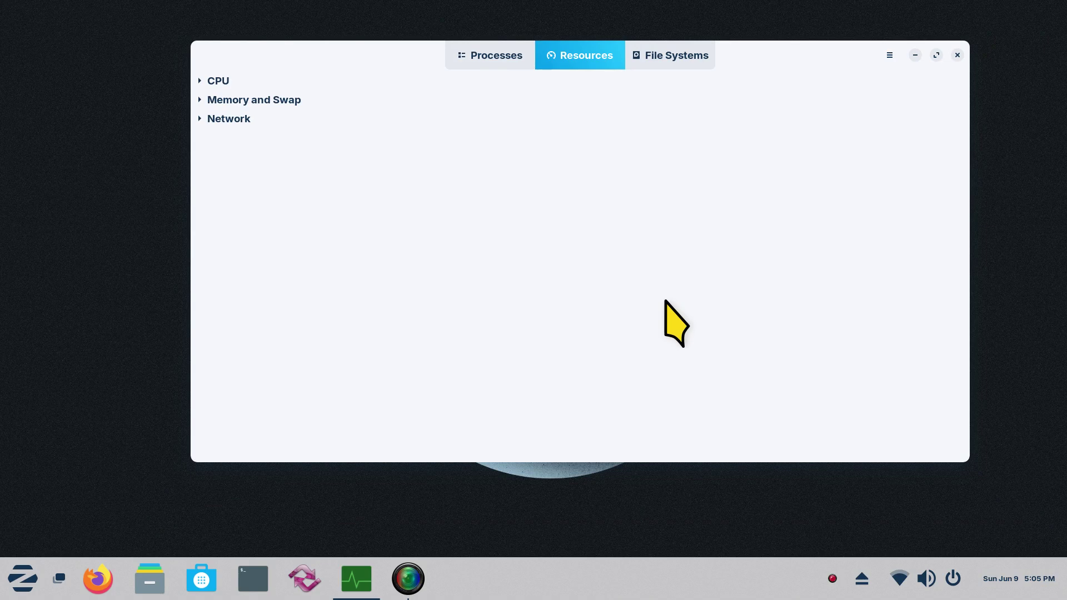
double_click(431, 46)
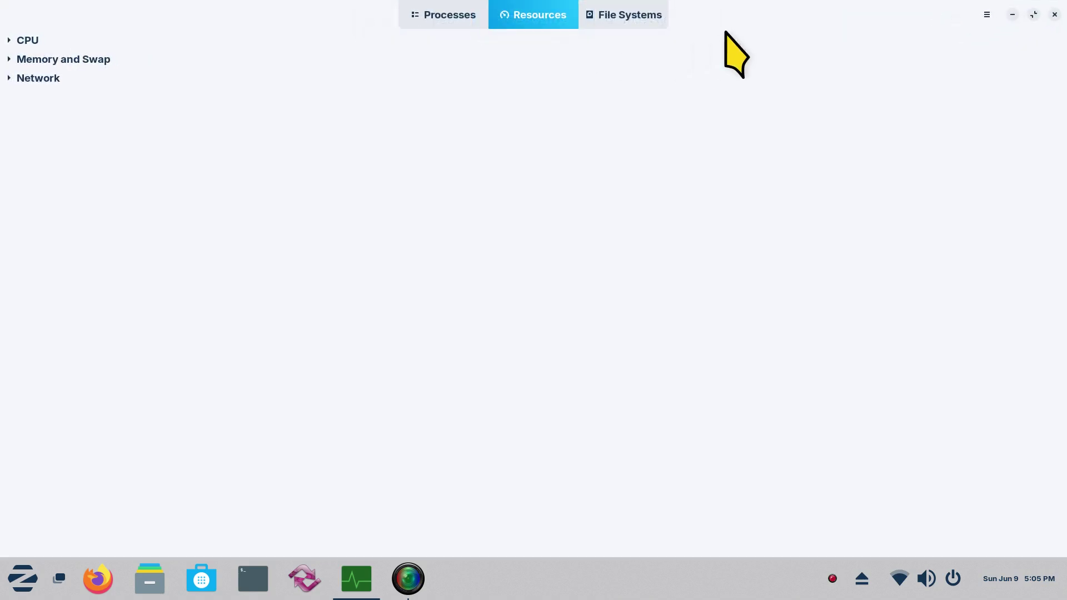
Restore the System Monitor window from full size and expand the CPU, Memory and Swap, and Network sections
double_click(752, 11)
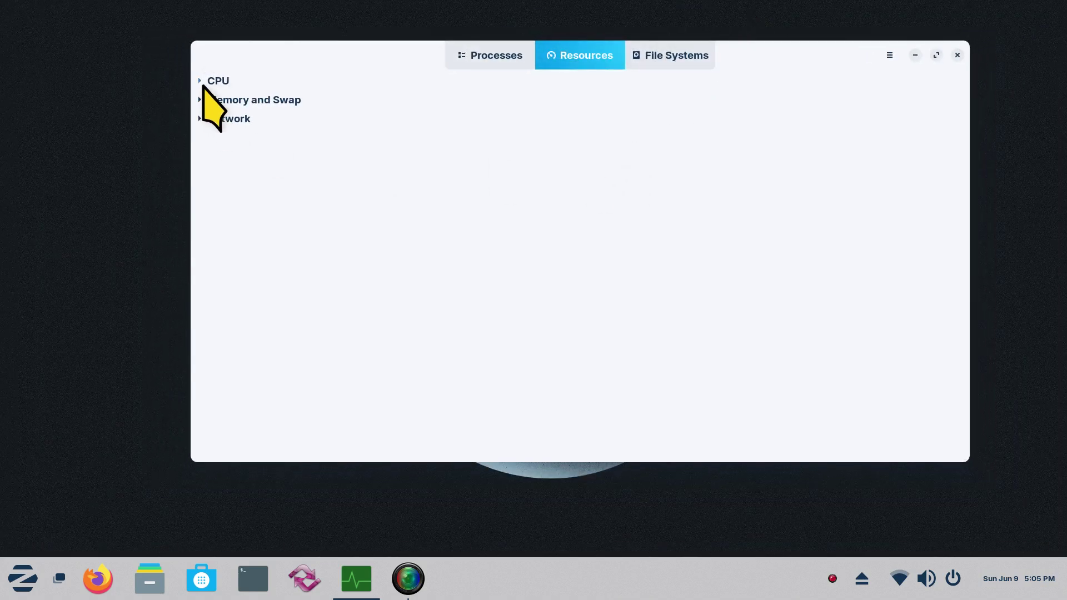
click(200, 81)
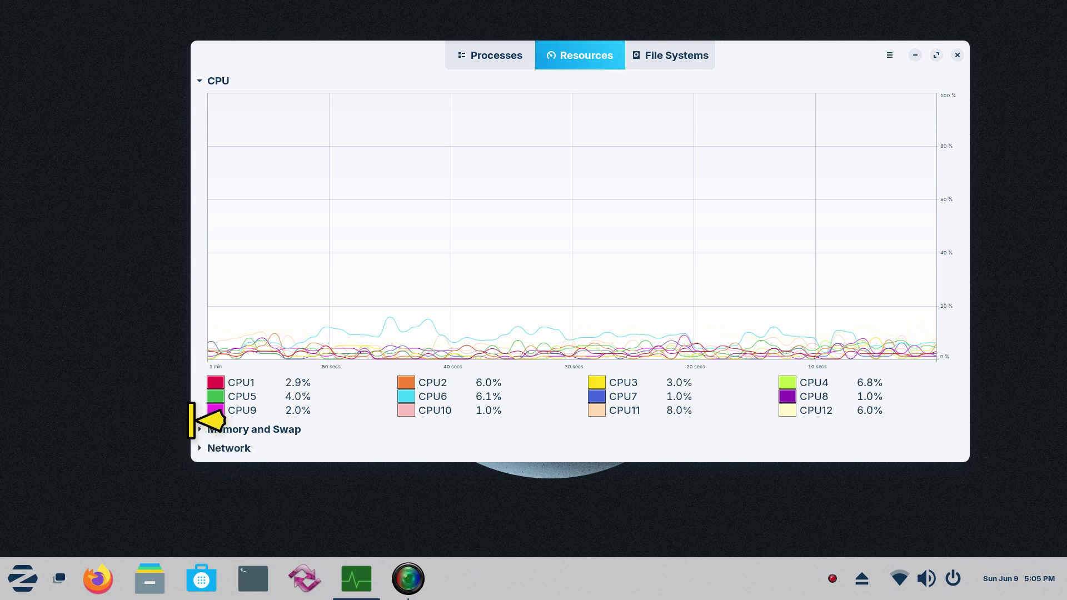
click(199, 430)
click(201, 448)
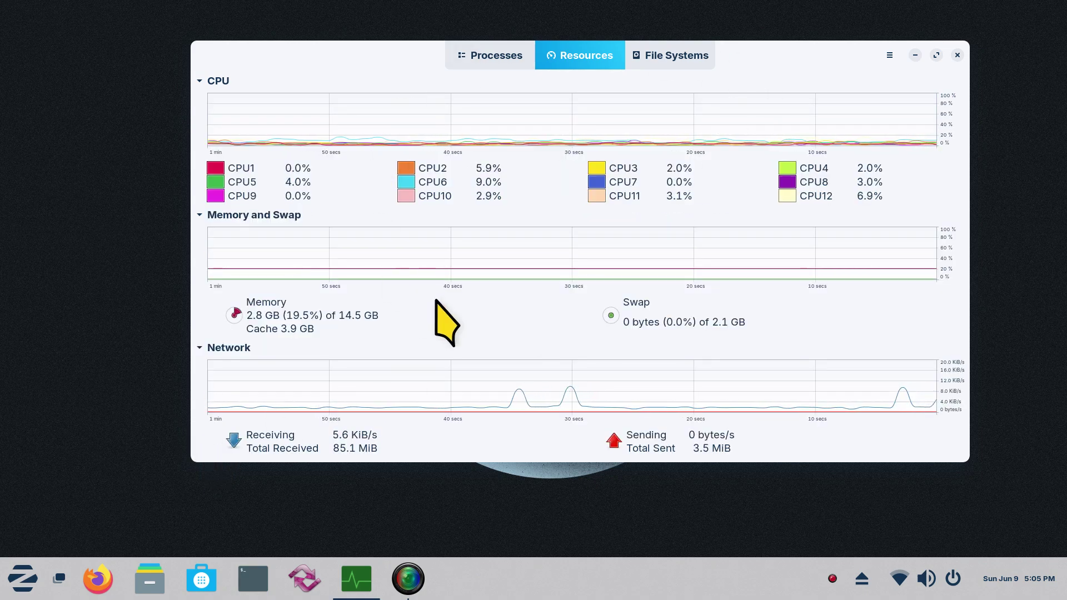
Show the Processes list in a repositioned window, adjust its column widths, and close System Monitor
click(492, 55)
drag(760, 47, 657, 26)
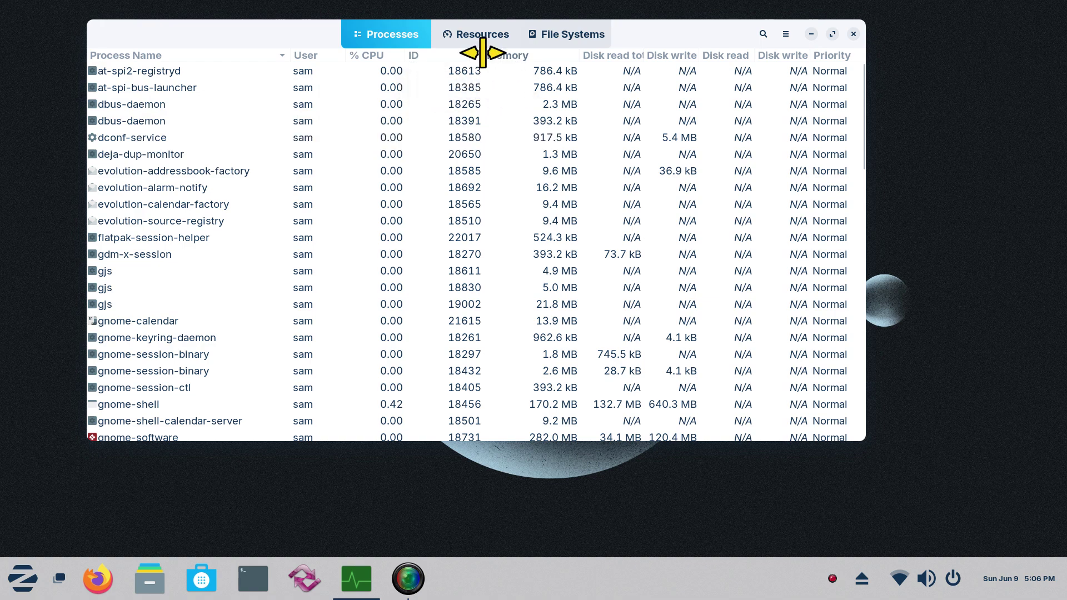
mouse_move(482, 52)
mouse_down()
mouse_move(498, 50)
mouse_move(472, 50)
mouse_up()
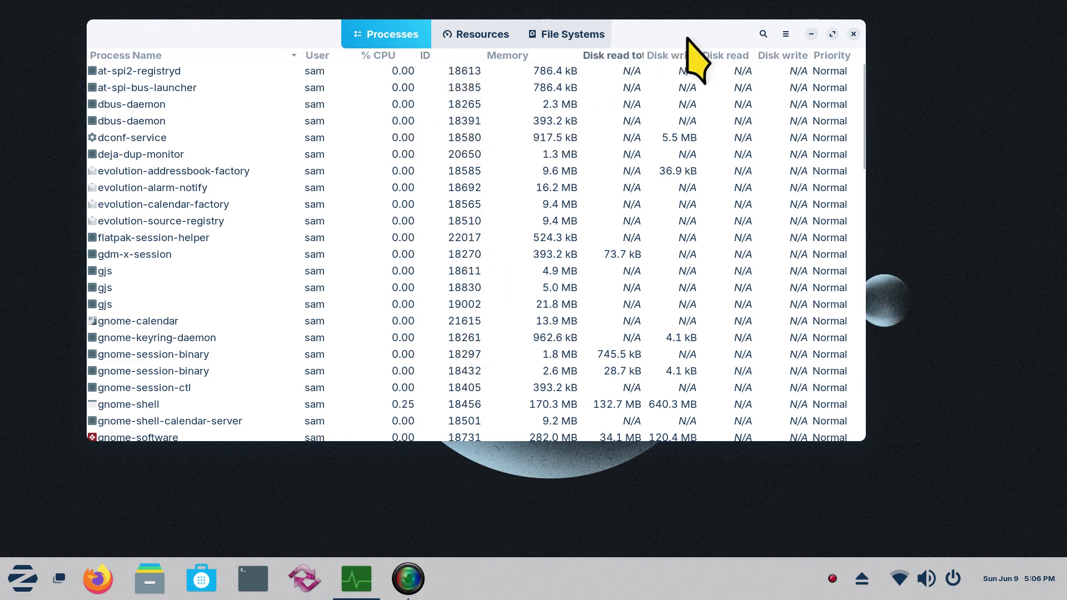
drag(700, 26, 790, 27)
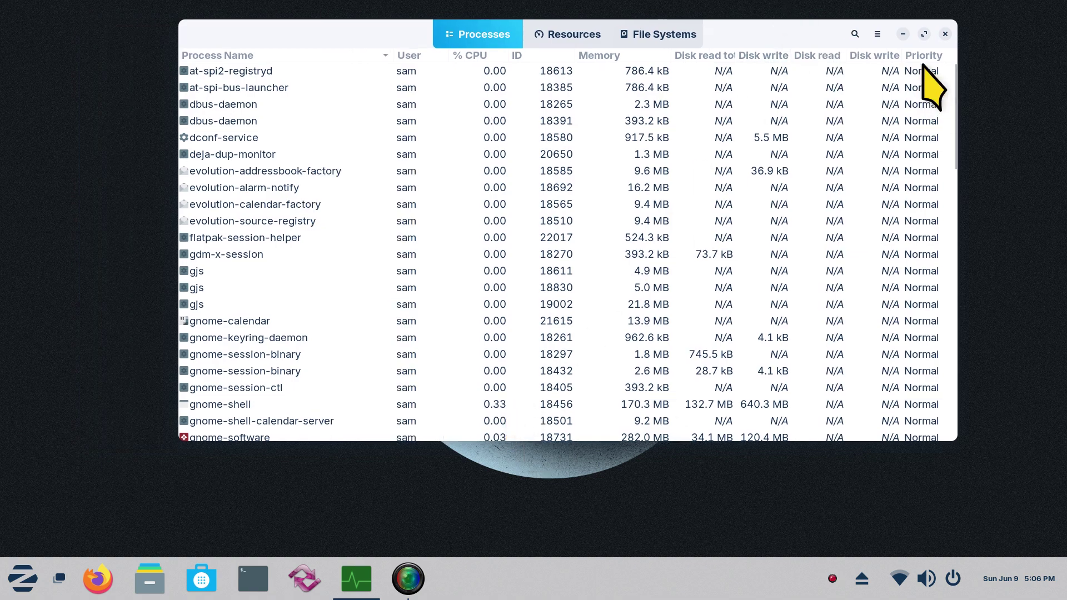
click(945, 34)
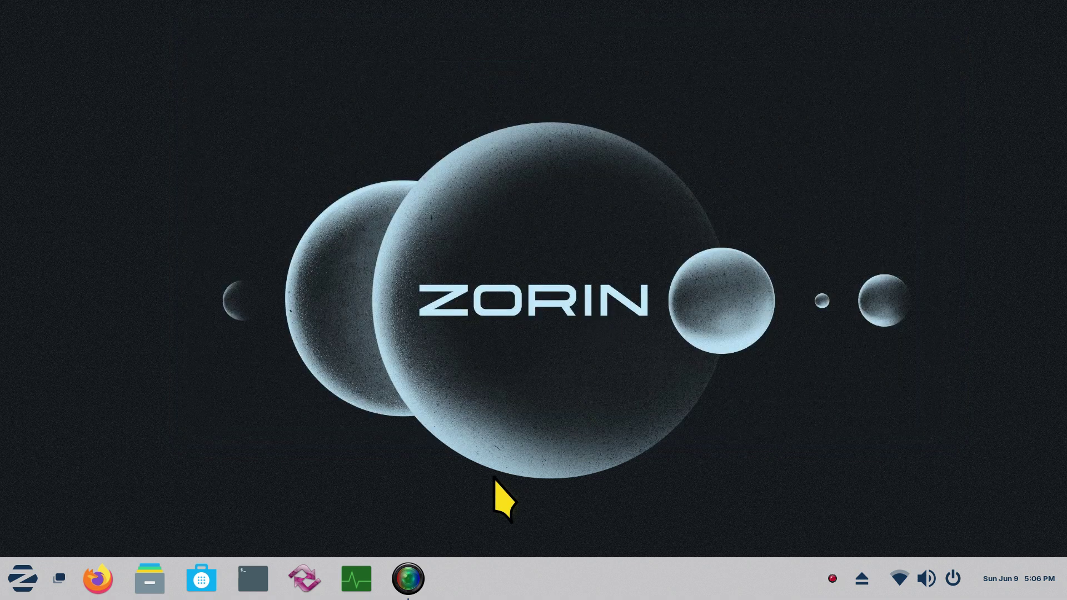
Launch Grsync, load its default session, and place the window near the desktop's upper-left corner
click(301, 579)
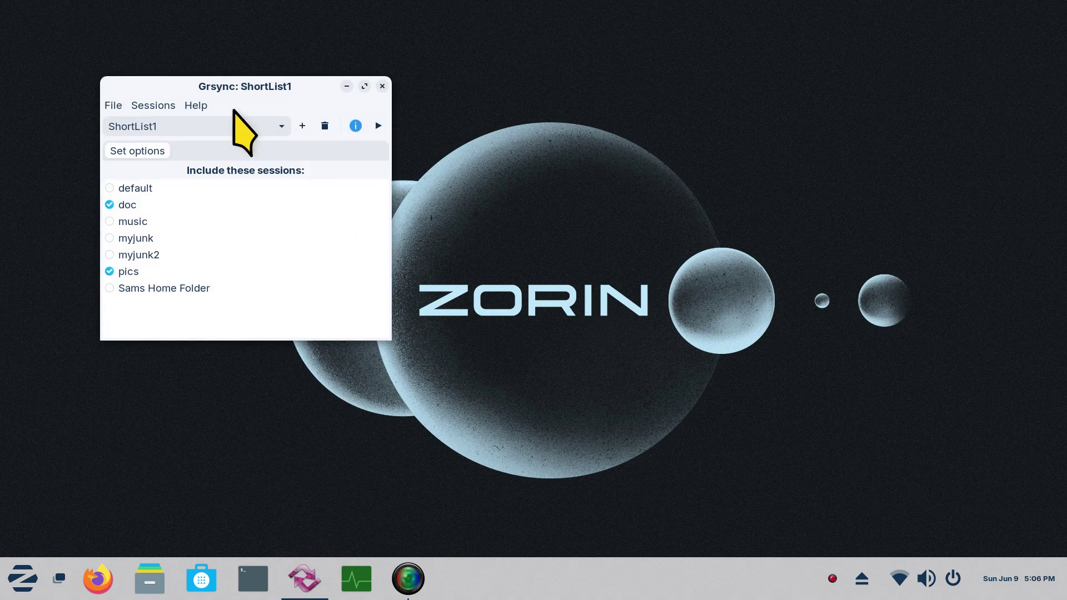
drag(188, 93, 150, 95)
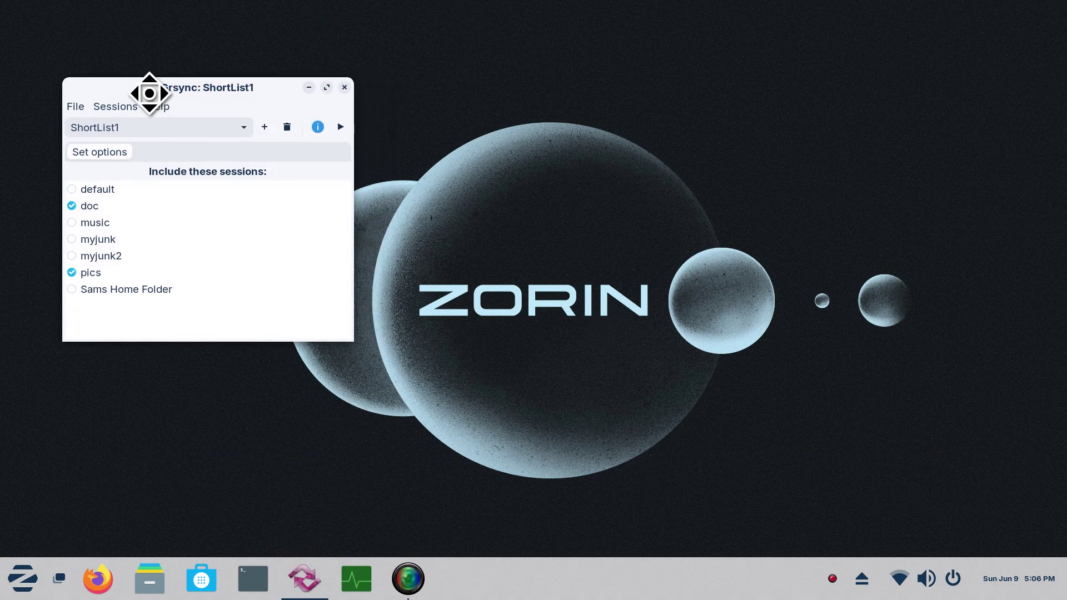
click(231, 128)
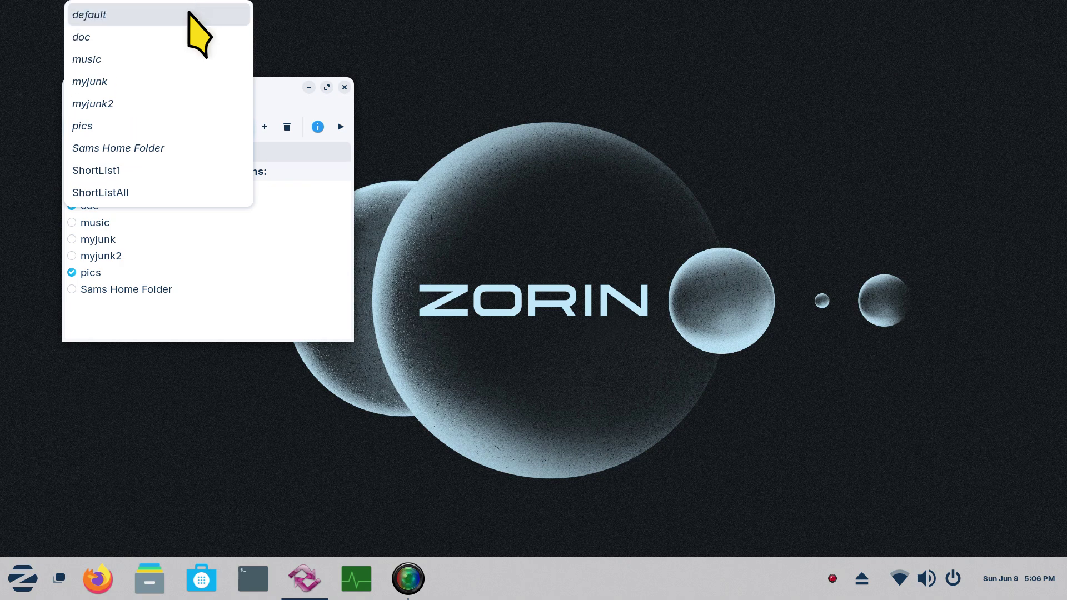
click(189, 14)
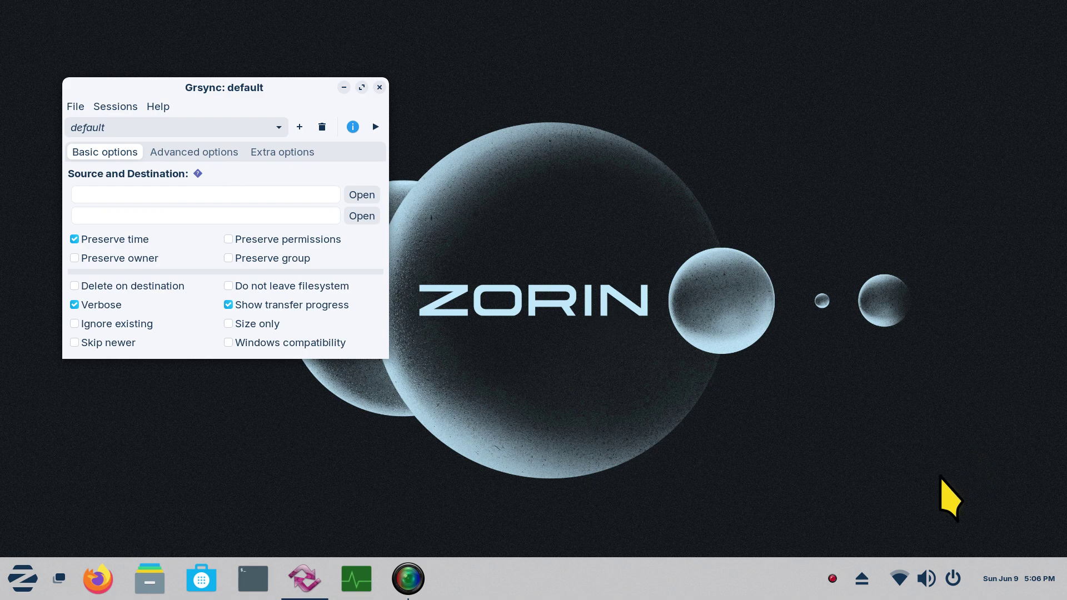
drag(308, 89, 280, 80)
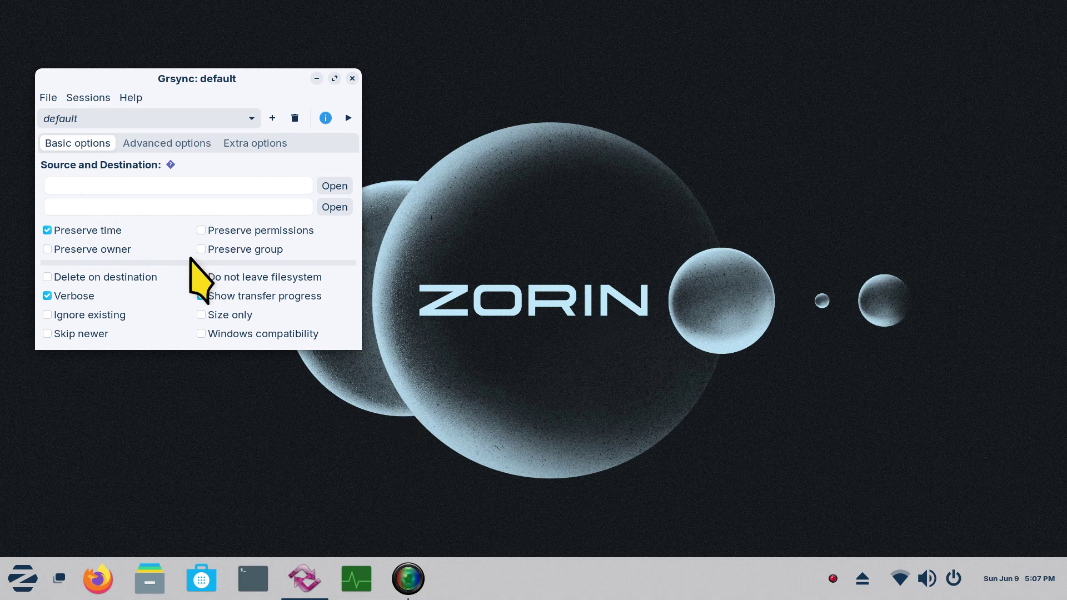
Reopen System Monitor and look through the Resources and File Systems views before returning to Processes
click(358, 578)
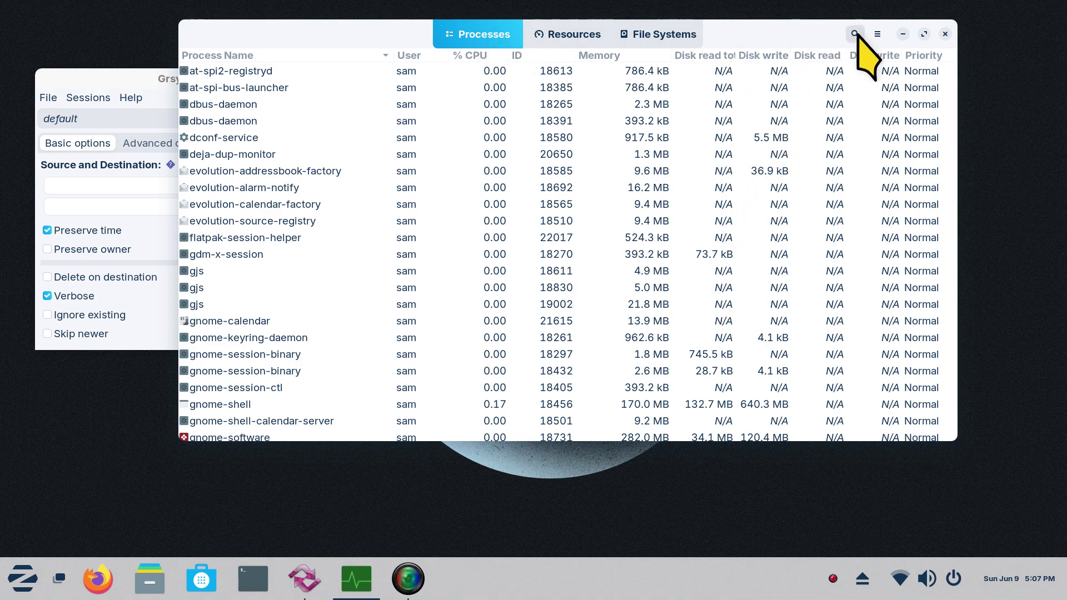
click(547, 32)
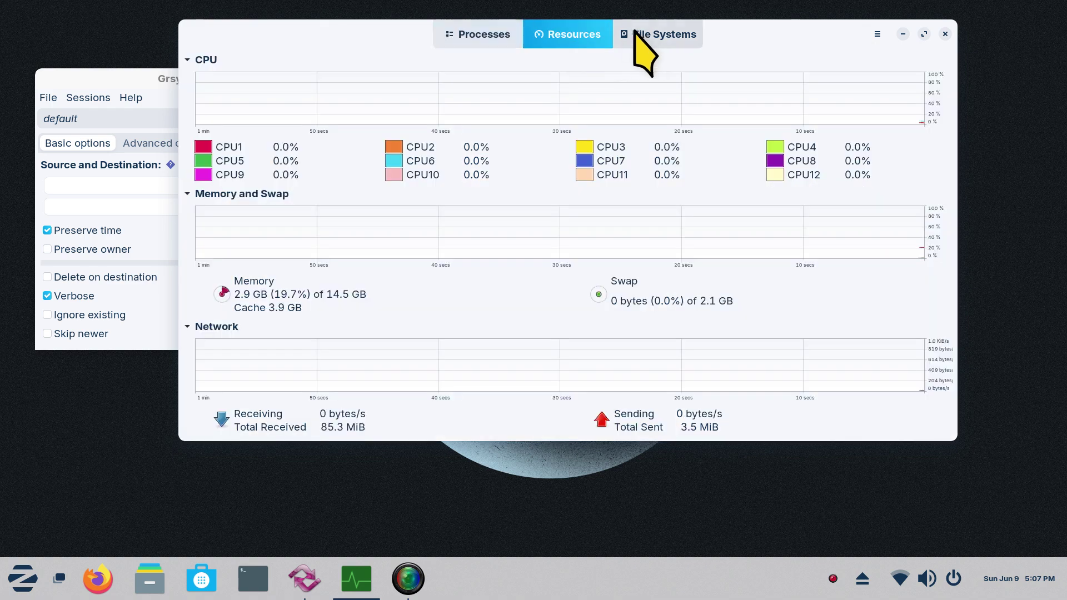
click(631, 33)
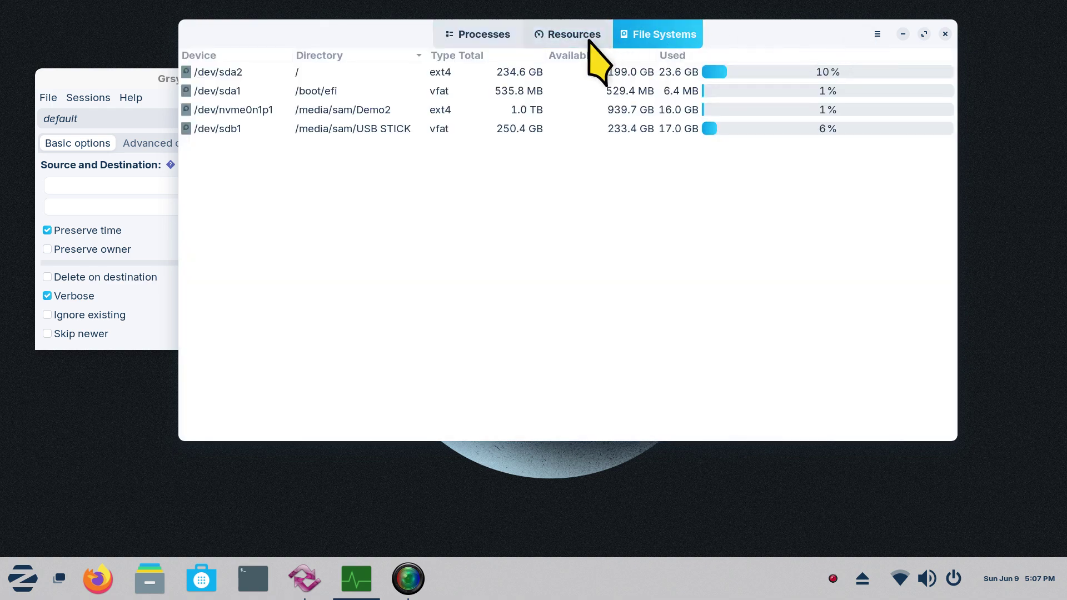
click(556, 35)
click(514, 35)
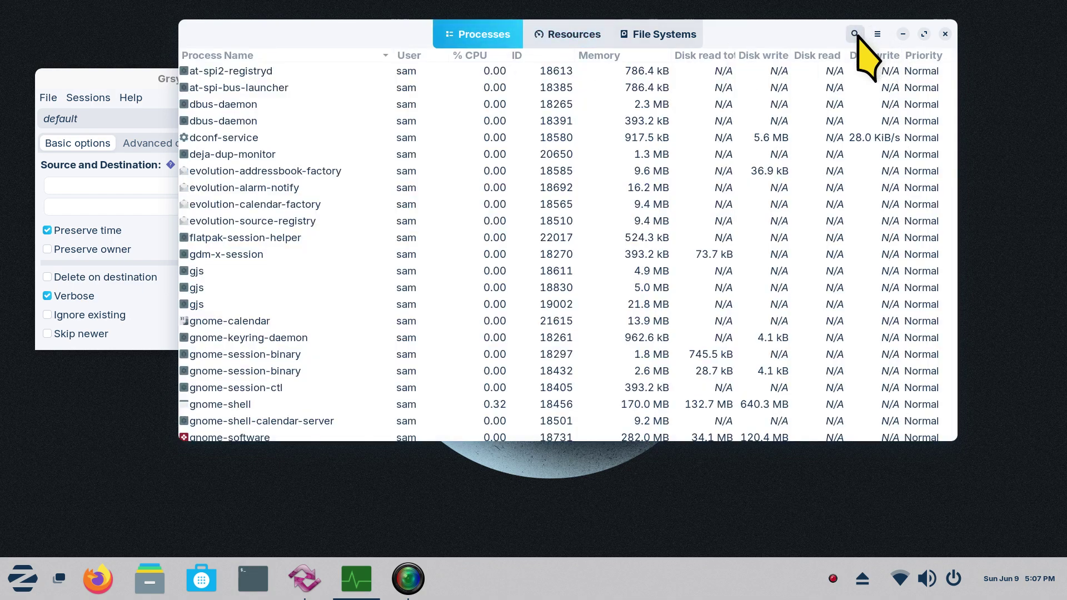
Search the process list for "gr"
click(856, 35)
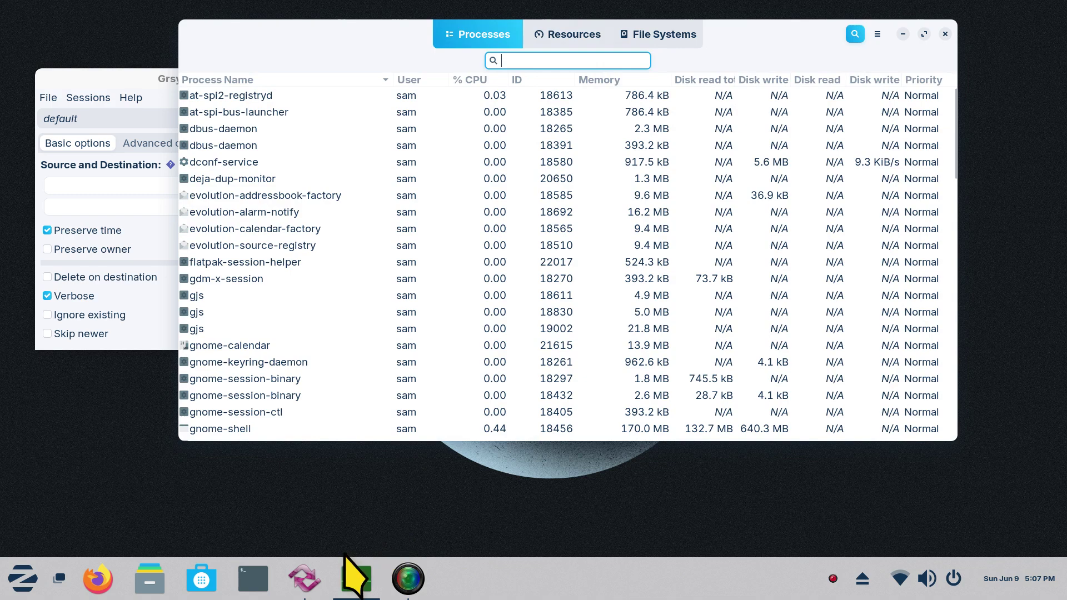
mouse_move(302, 585)
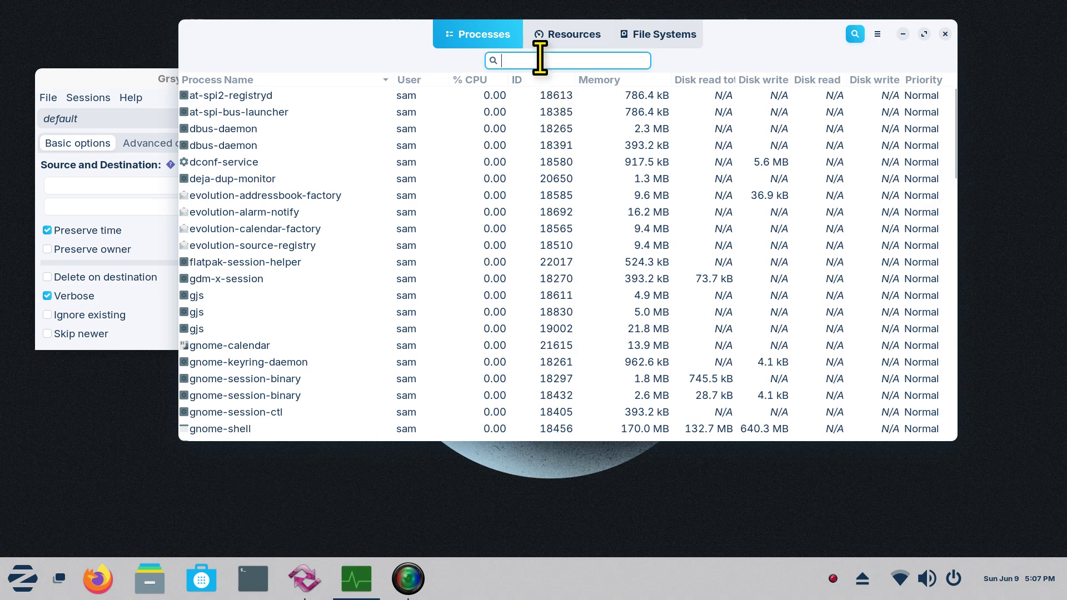
text(gr)
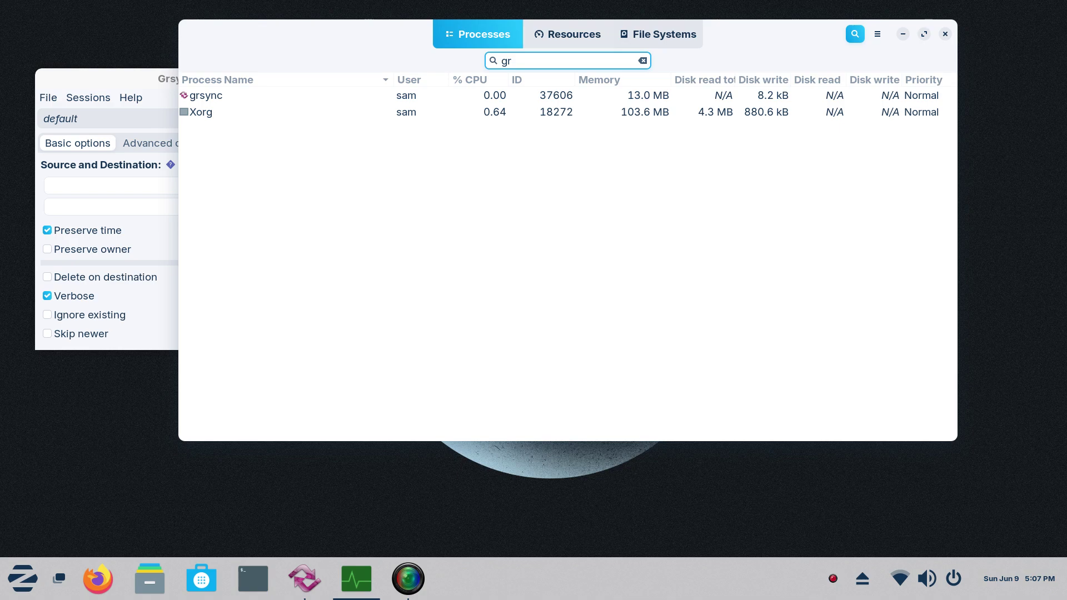
Select the grsync process, review its full properties down to the control group, and close the details
click(232, 113)
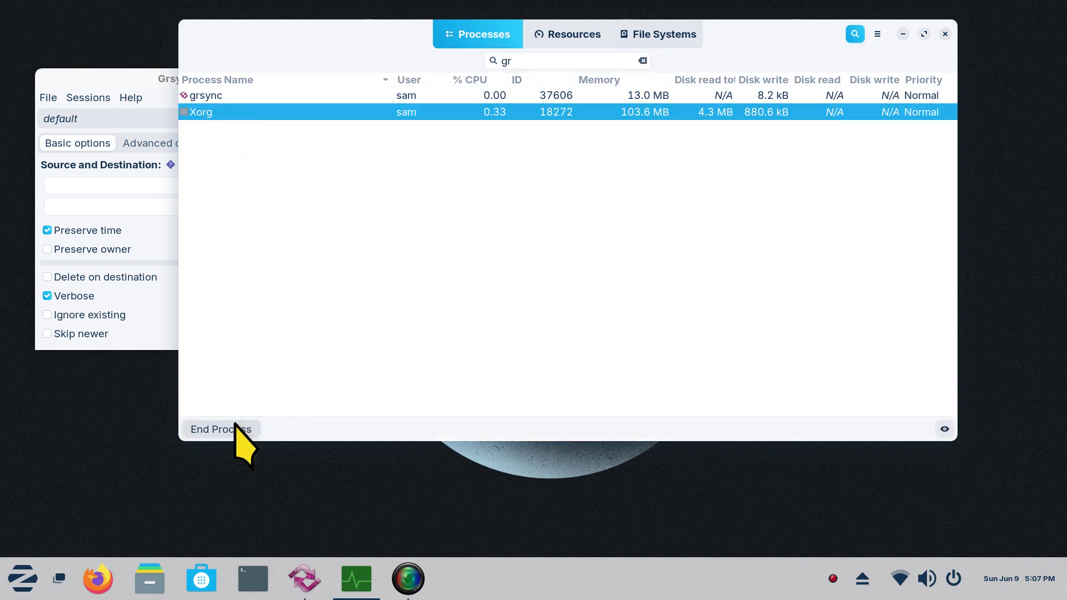
click(251, 95)
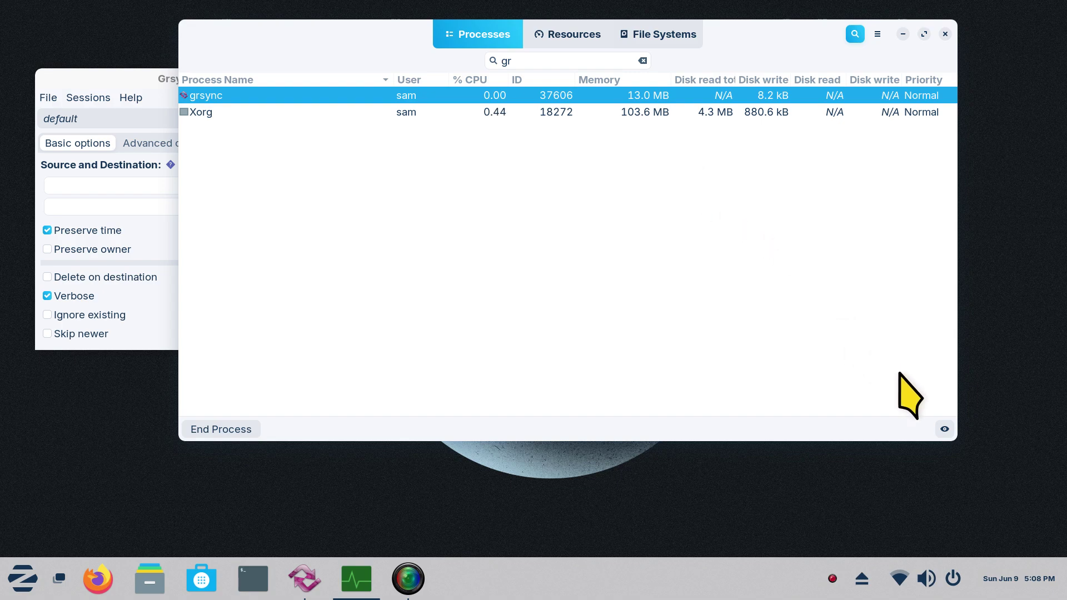
click(944, 429)
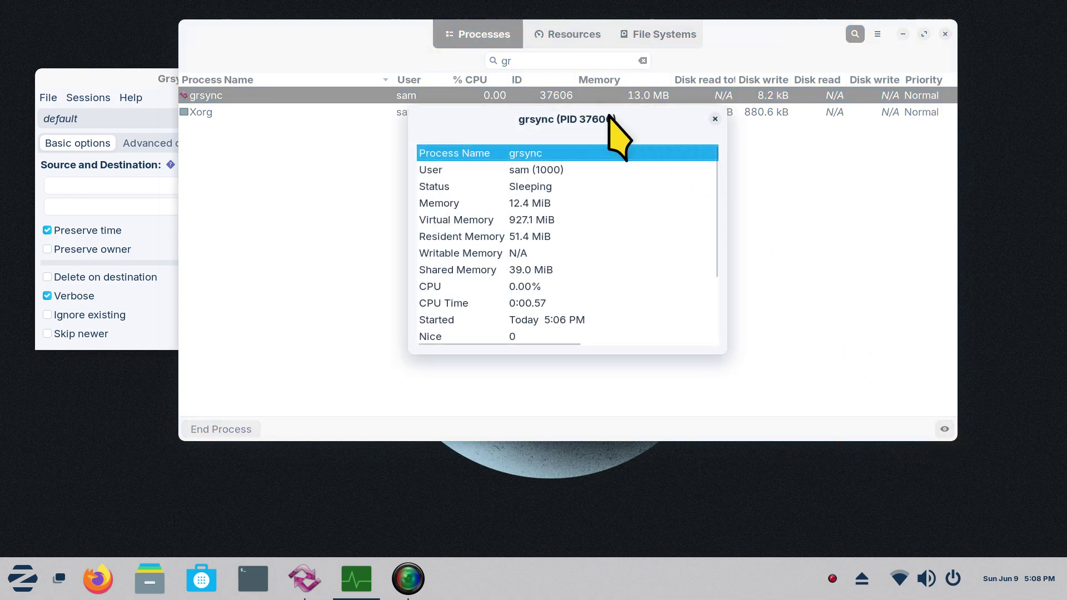
drag(631, 124, 611, 163)
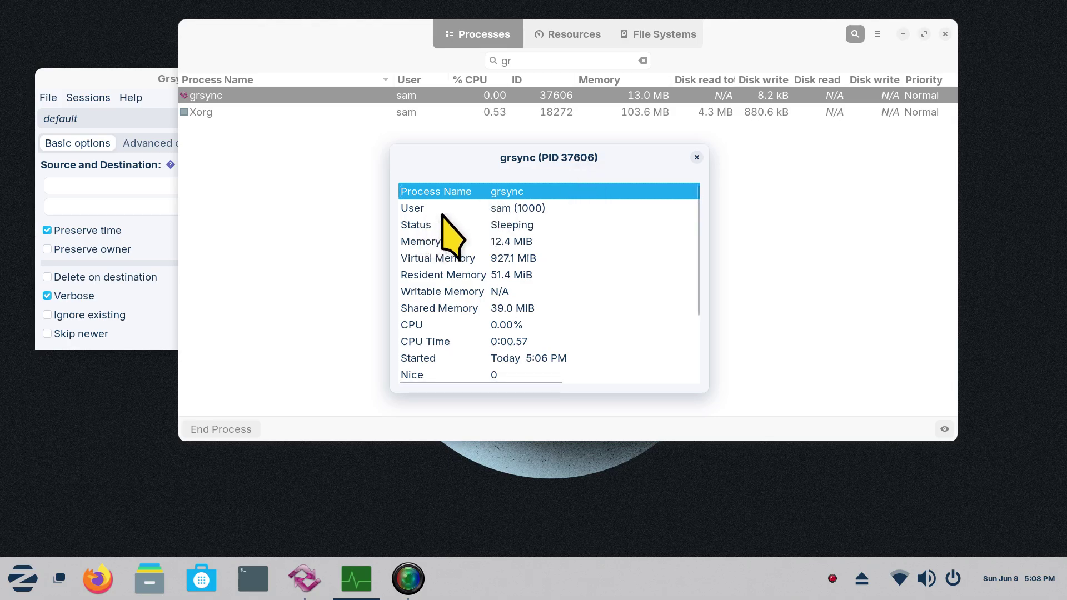
scroll(445, 228, down, 4)
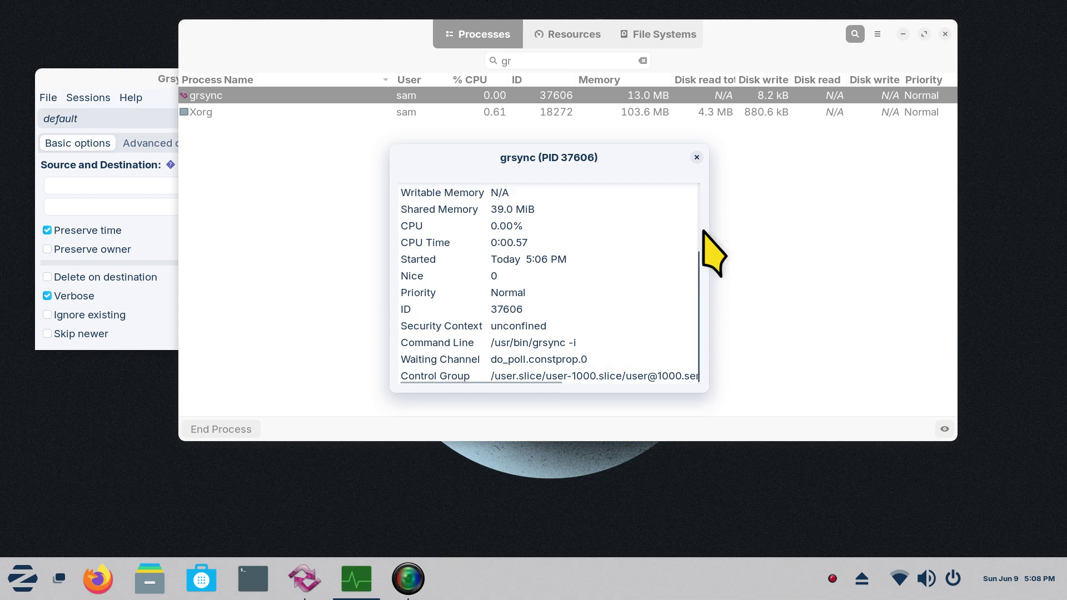
click(696, 157)
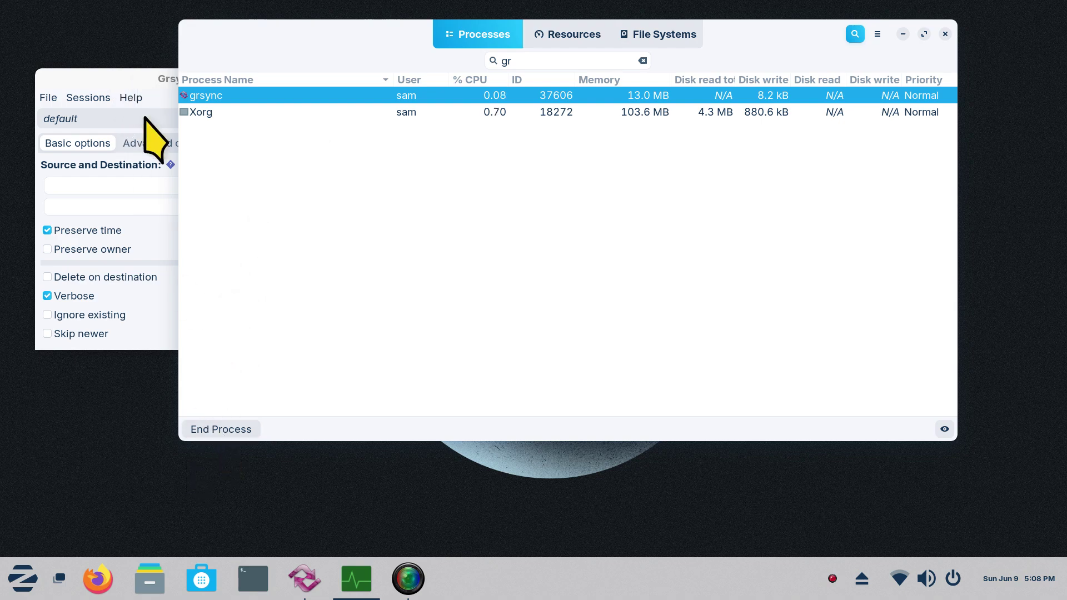
Request ending the grsync process and the Xorg process, cancelling the confirmation each time
click(245, 431)
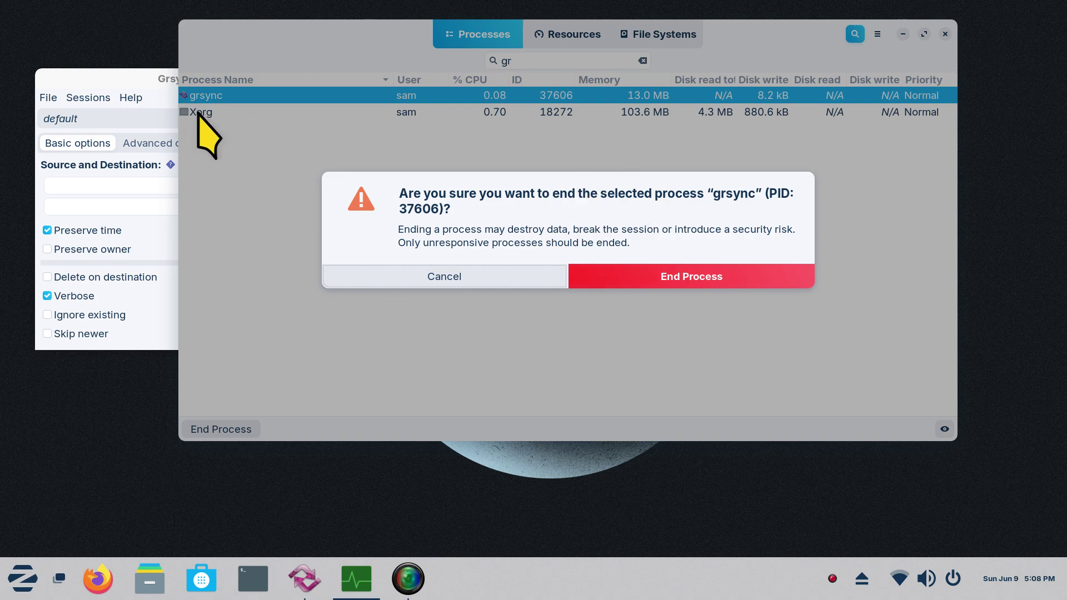
click(497, 281)
click(233, 113)
click(216, 429)
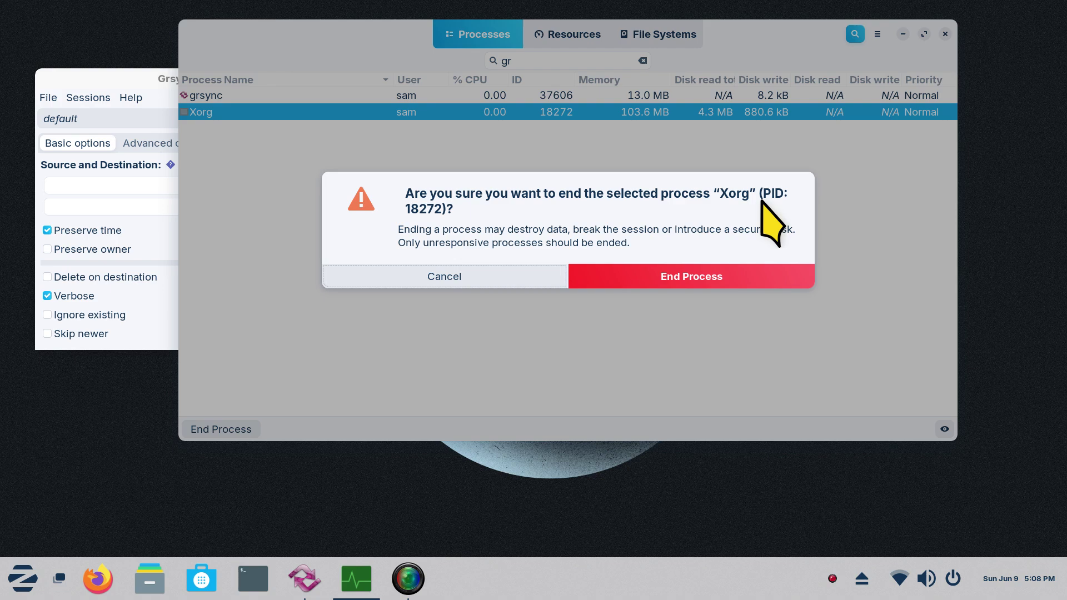
click(476, 278)
End the grsync process, confirming the termination, and close System Monitor
click(243, 102)
click(225, 429)
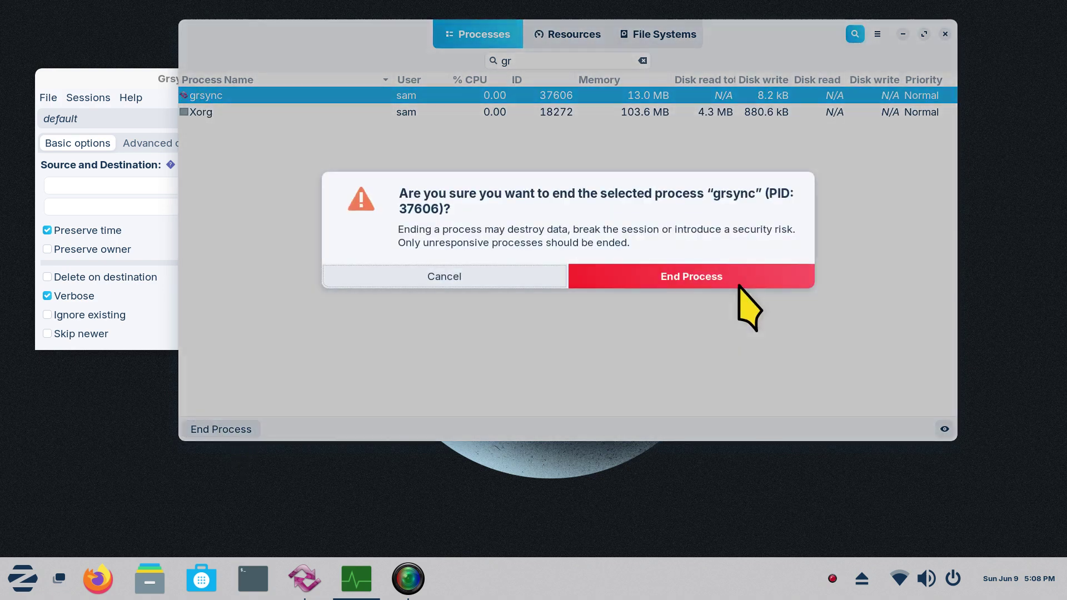
click(745, 275)
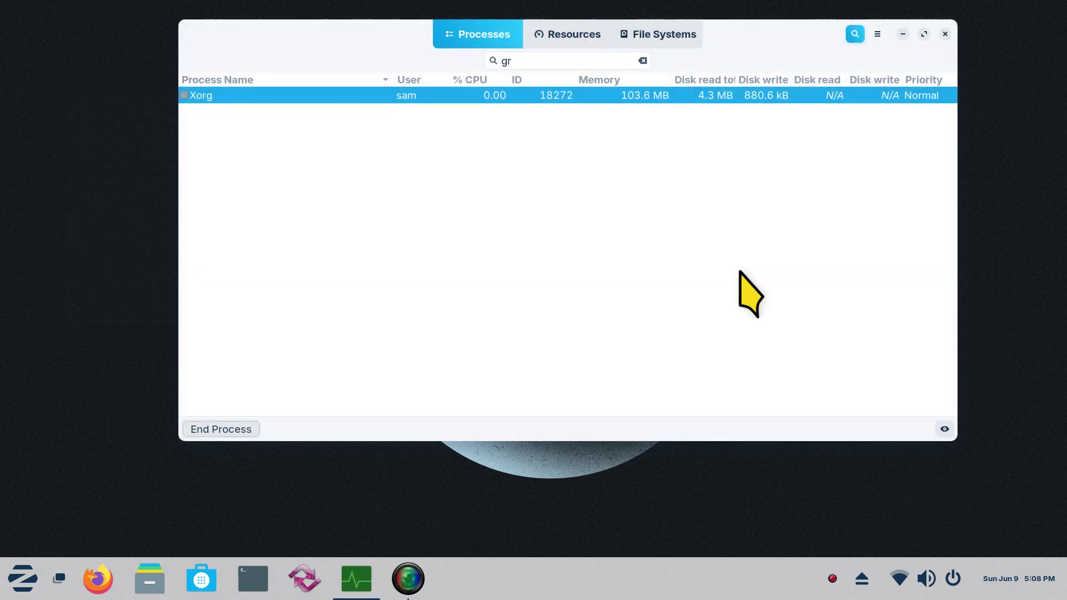
click(945, 35)
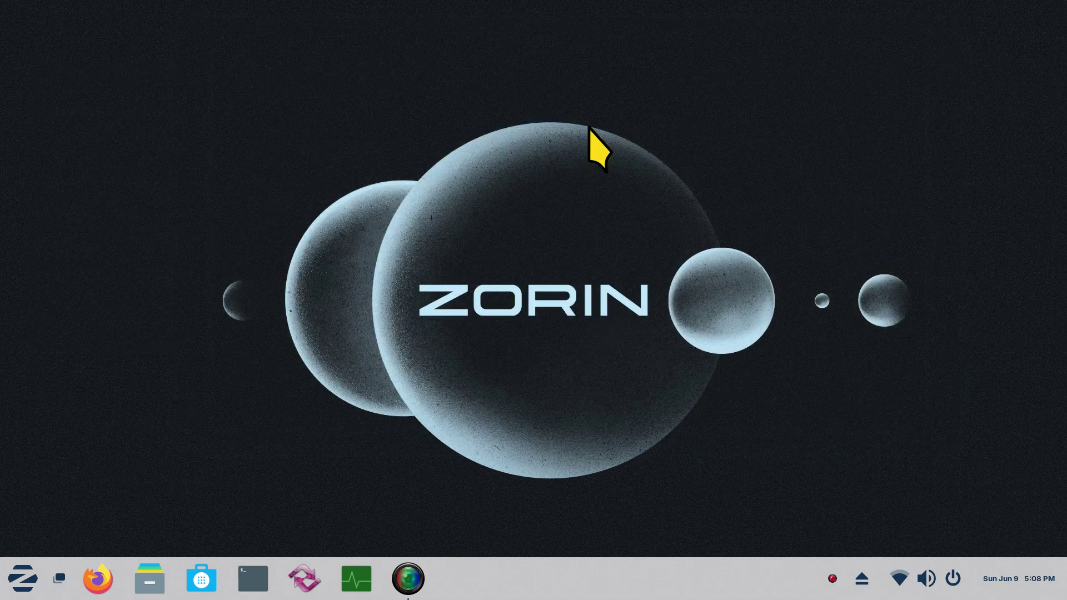
Launch Rhythmbox from the Sound & Video applications, view its About information, and close that dialog
click(25, 577)
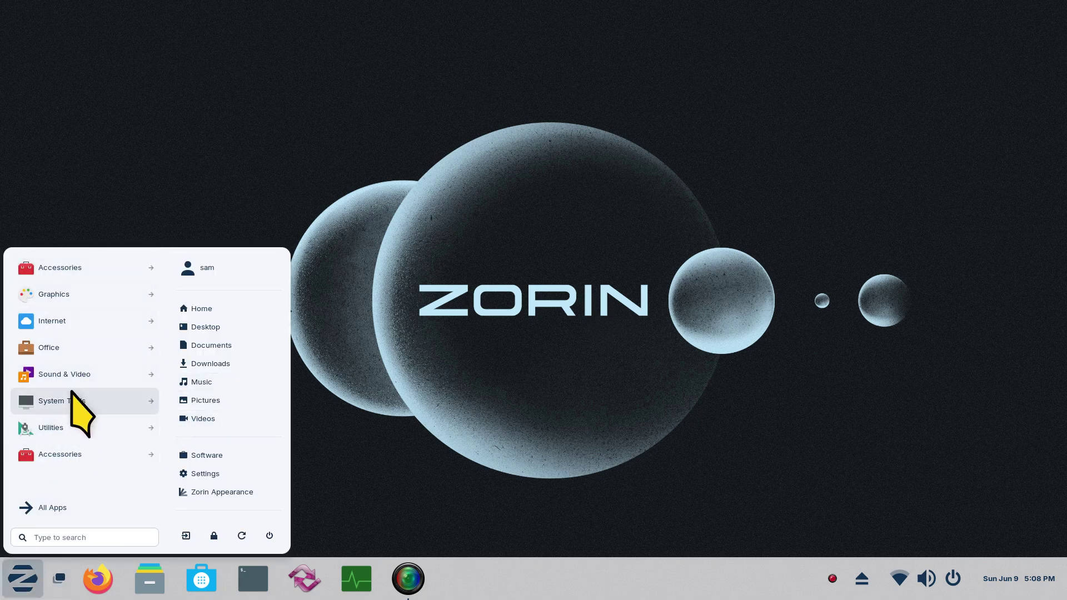
click(78, 374)
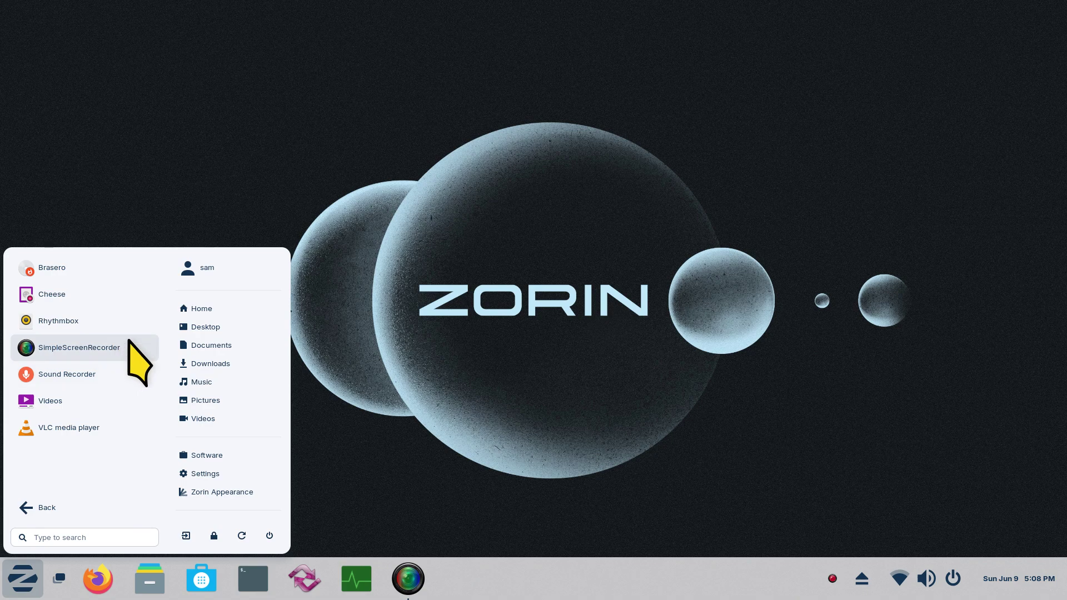
click(67, 319)
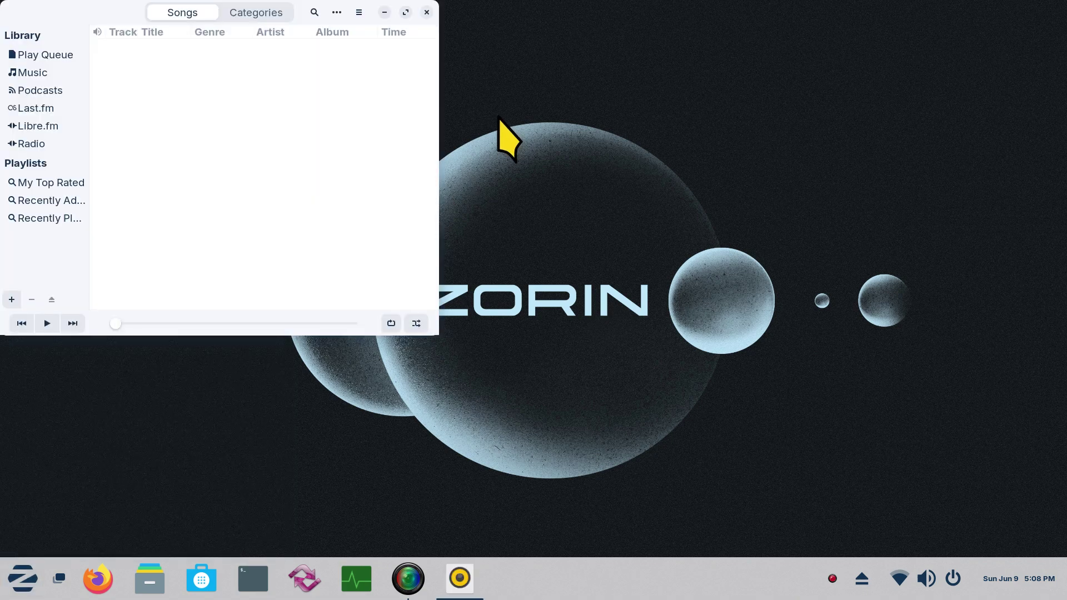
click(359, 12)
click(340, 118)
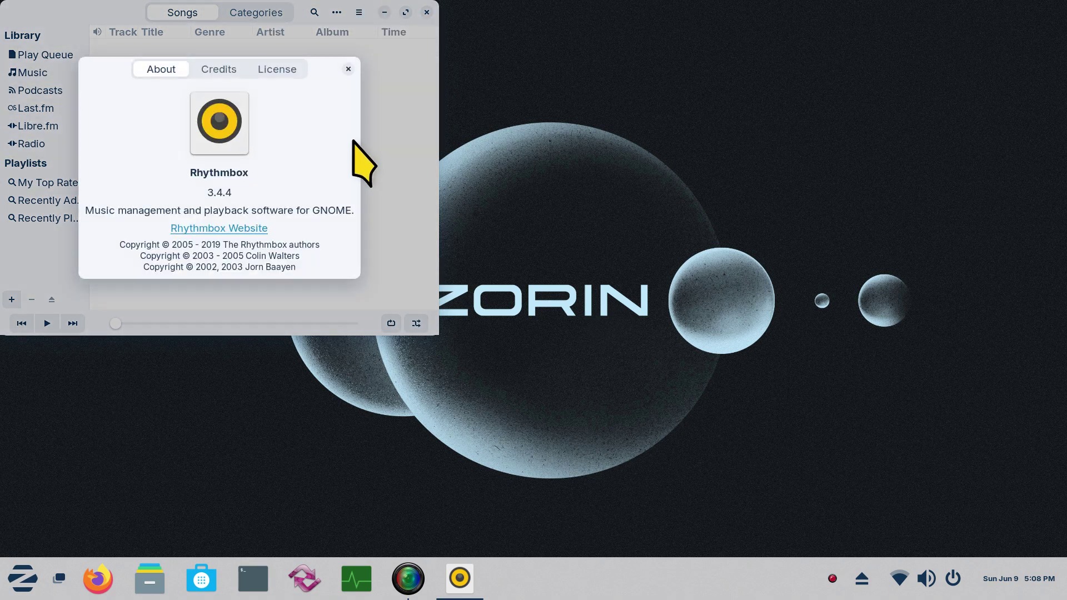
click(349, 68)
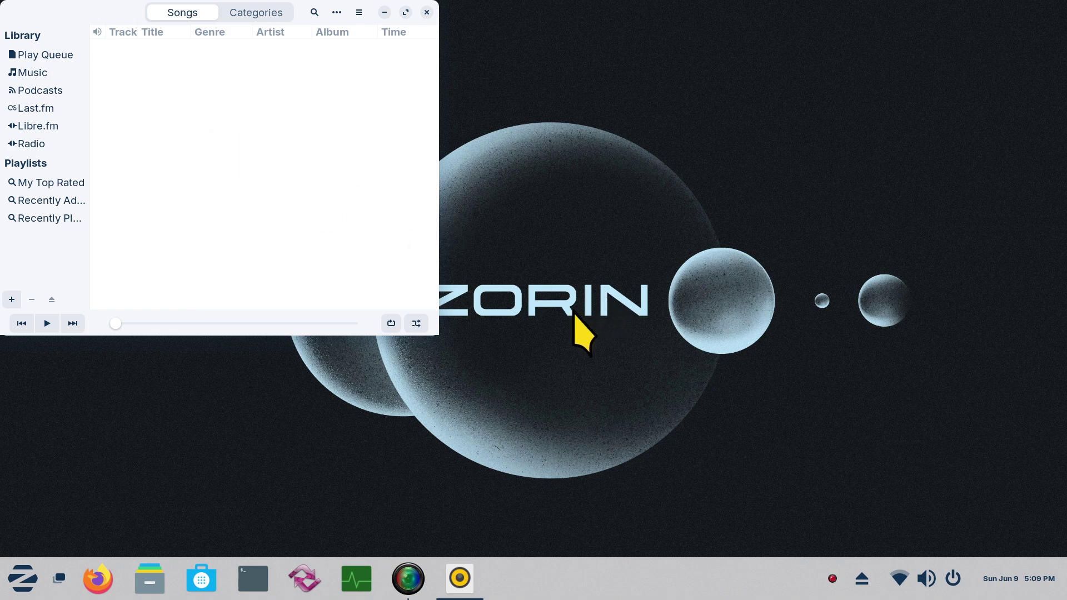
Move the Rhythmbox window slightly down on the desktop and open System Monitor
drag(65, 7, 65, 27)
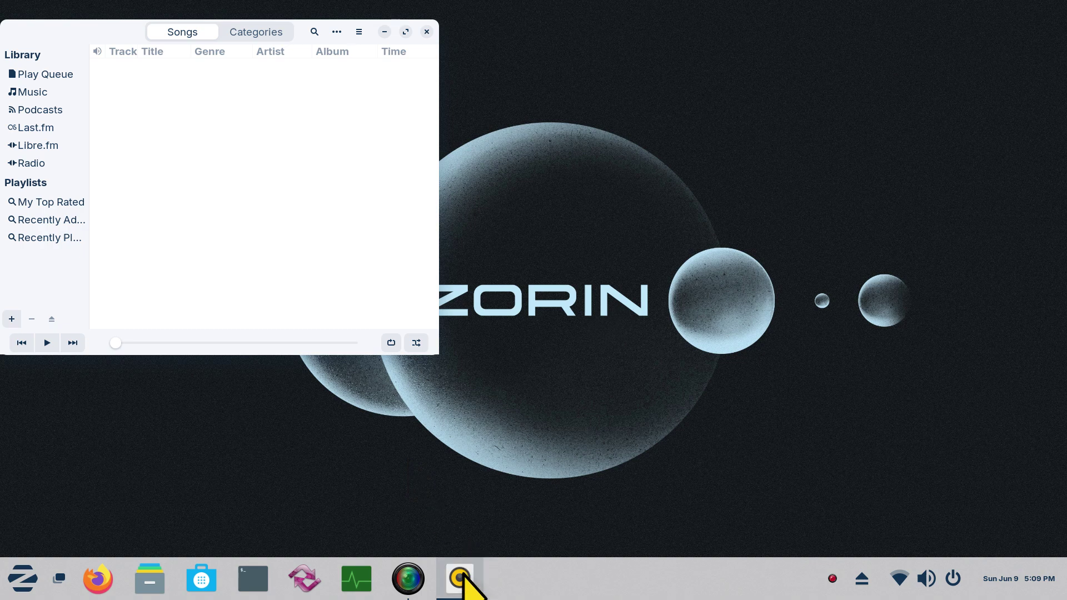
mouse_move(463, 575)
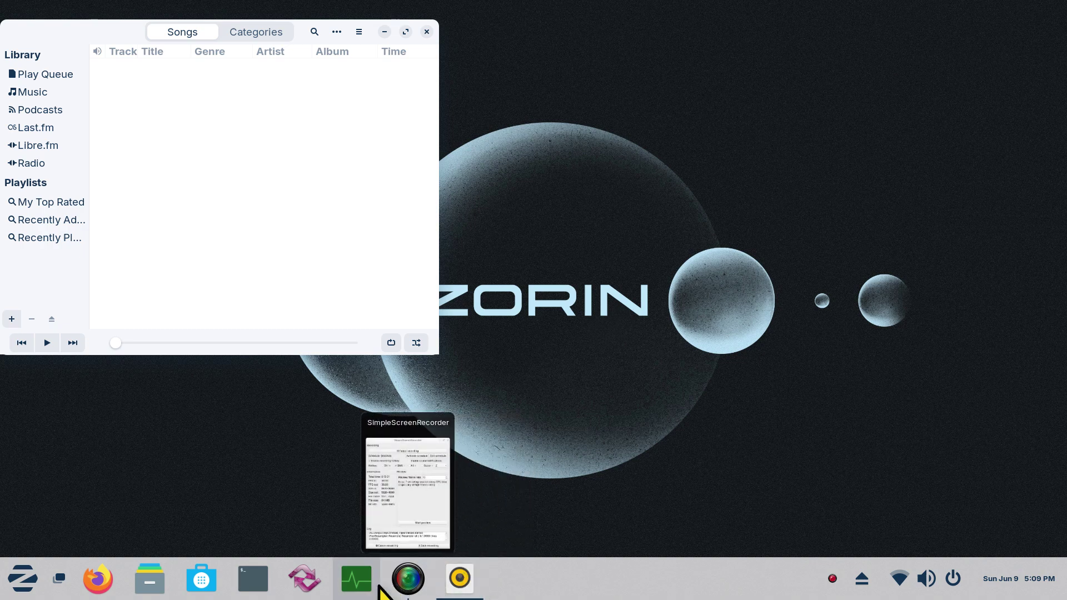
click(352, 586)
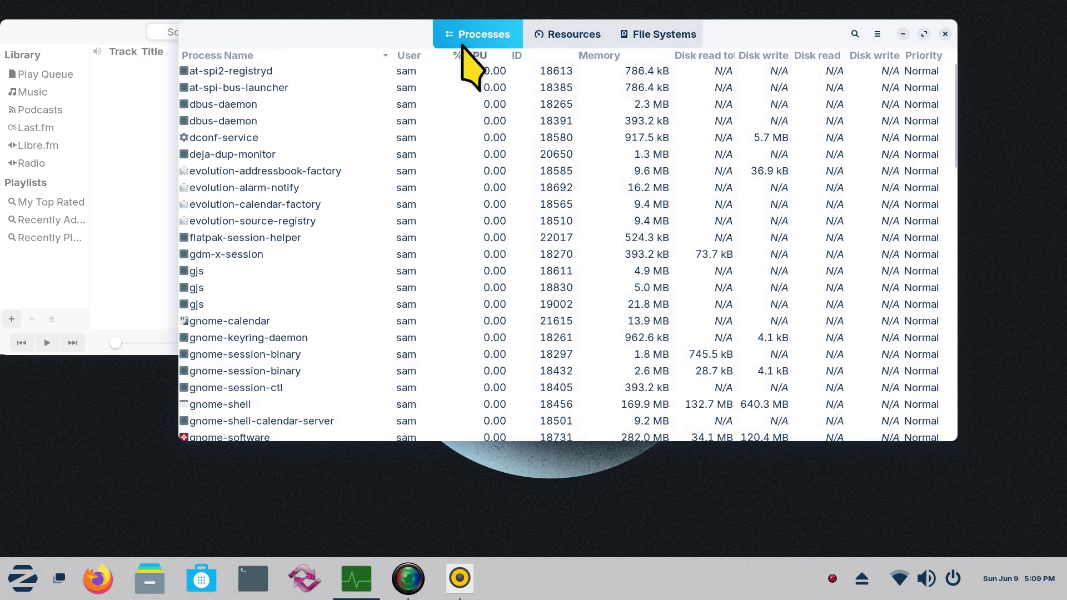
Search the process list for "rhy" and dismiss the search
click(855, 34)
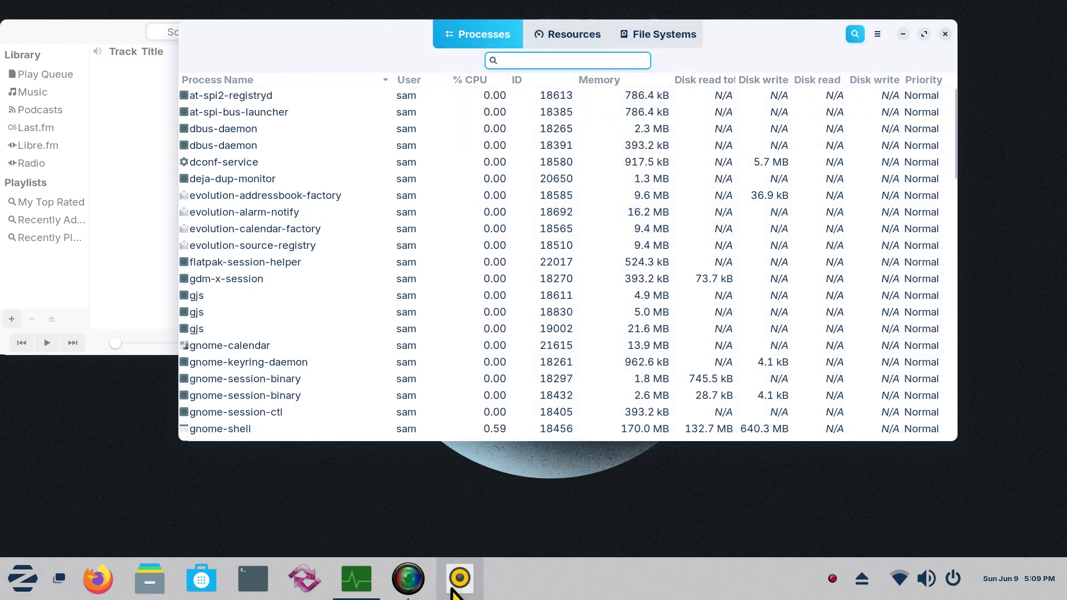
mouse_move(453, 591)
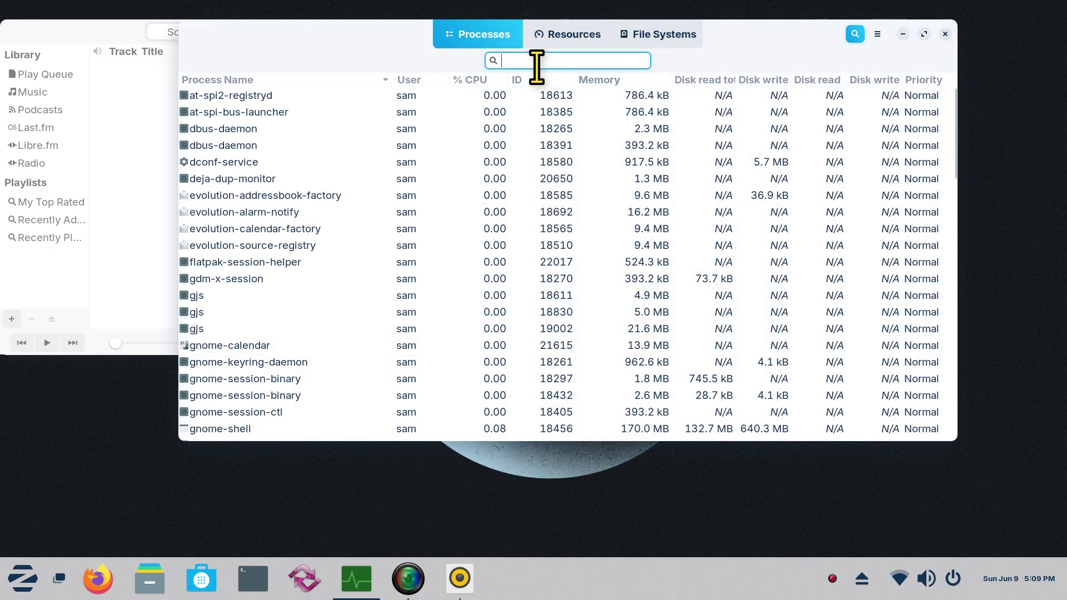
text(hy)
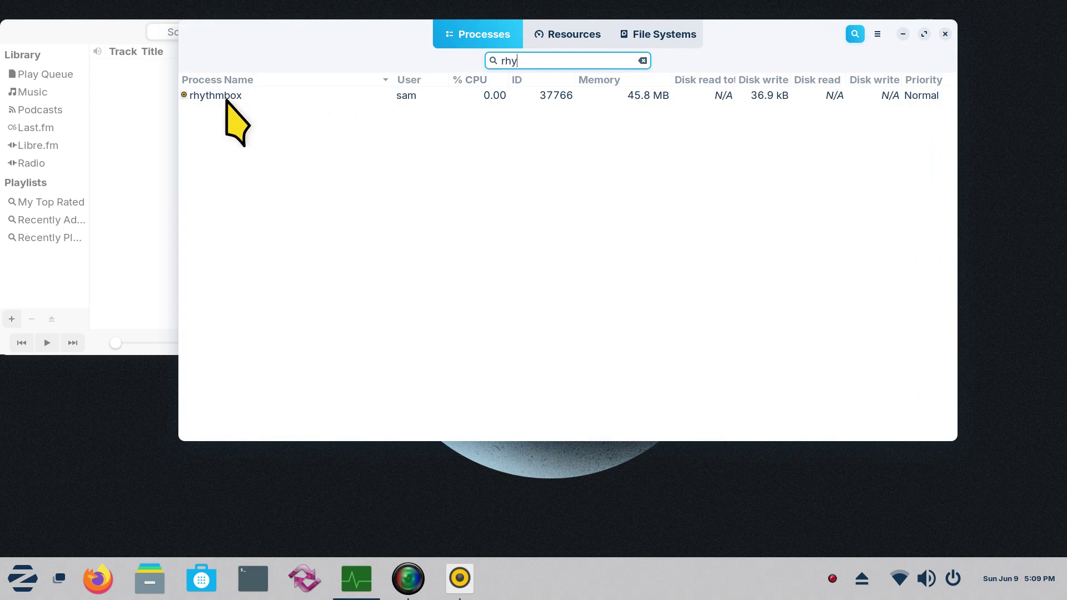
double_click(500, 60)
click(945, 34)
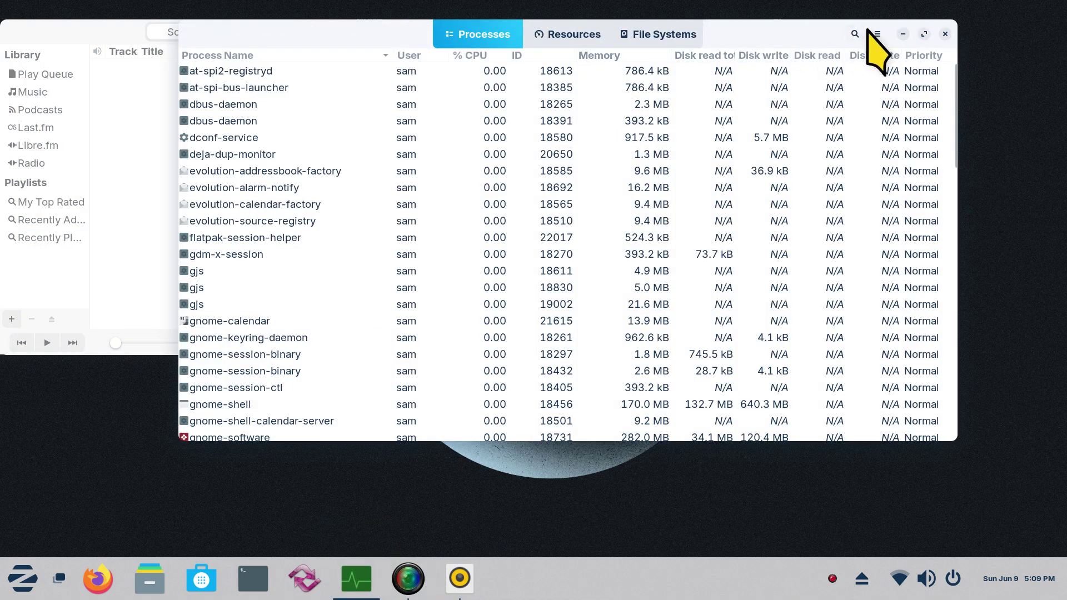
Search the process list for "RHY" and end the rhythmbox process, confirming the termination
click(855, 35)
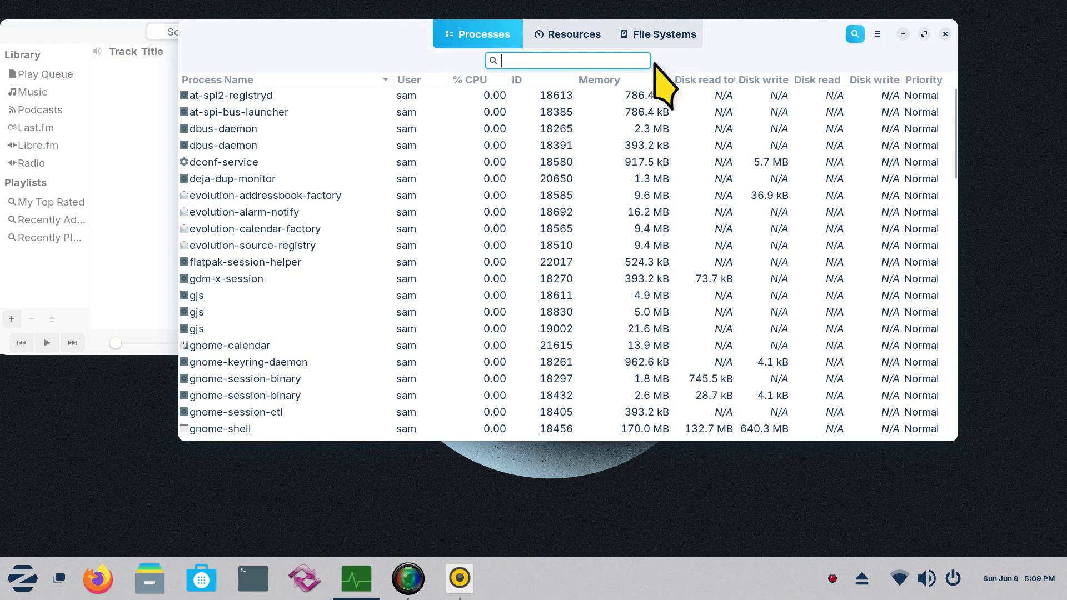
text(RHY)
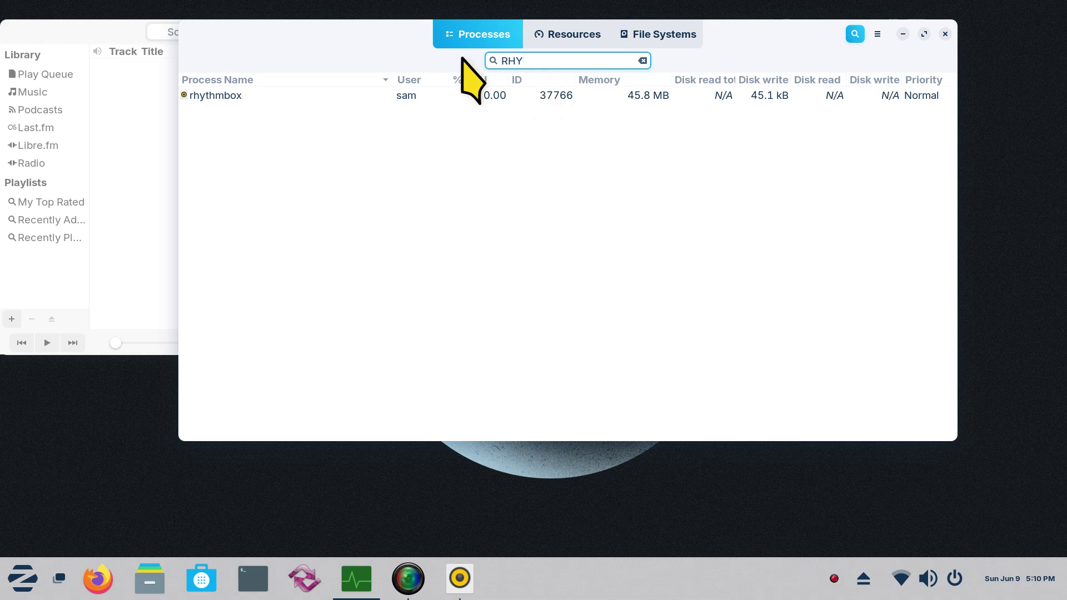
click(205, 100)
click(231, 431)
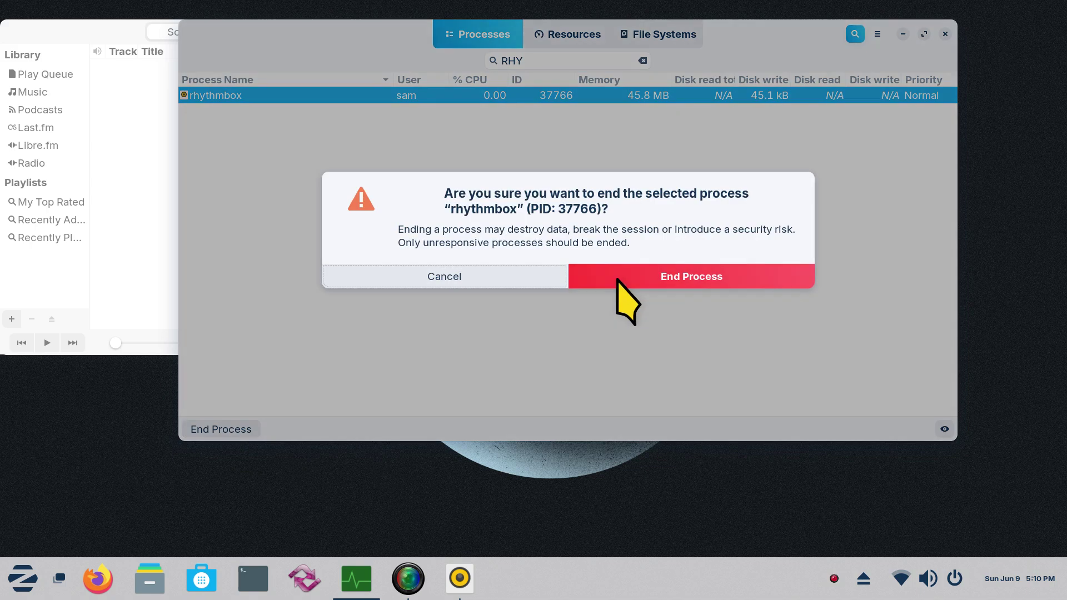
click(661, 278)
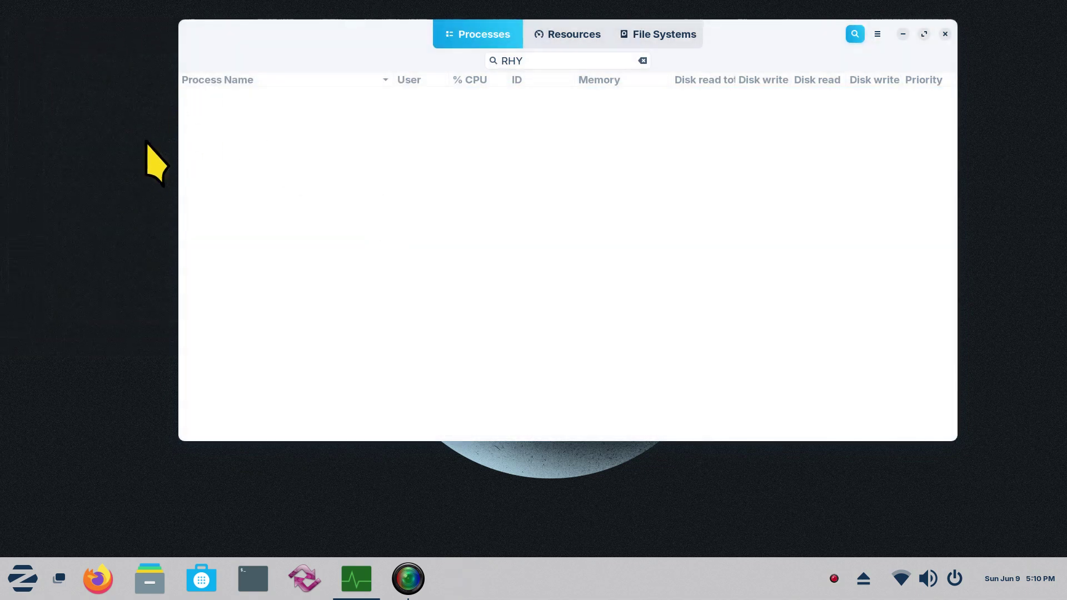
Review the Resources and File Systems views and return to the Processes view
click(581, 43)
click(657, 40)
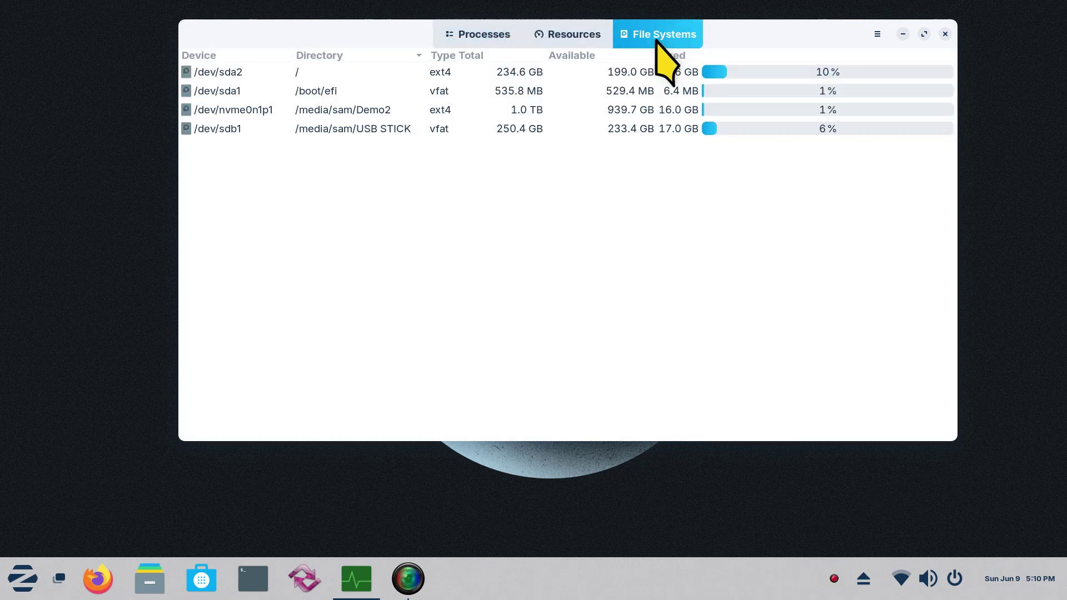
click(573, 39)
click(494, 36)
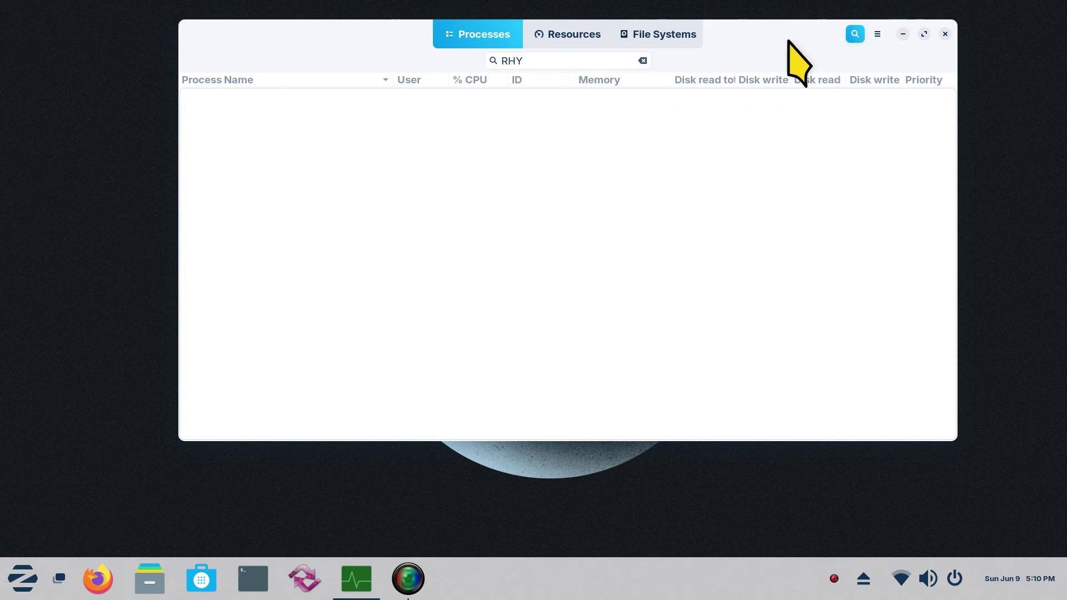
Clear the "RHY" process search and look over System Monitor's main options without choosing any
click(642, 60)
click(878, 34)
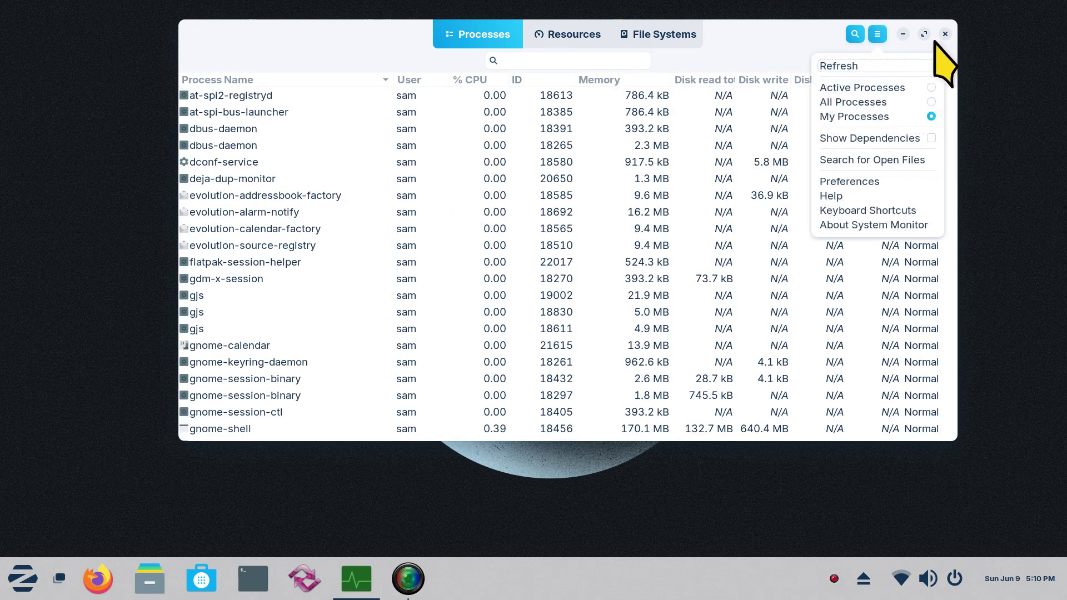
click(790, 41)
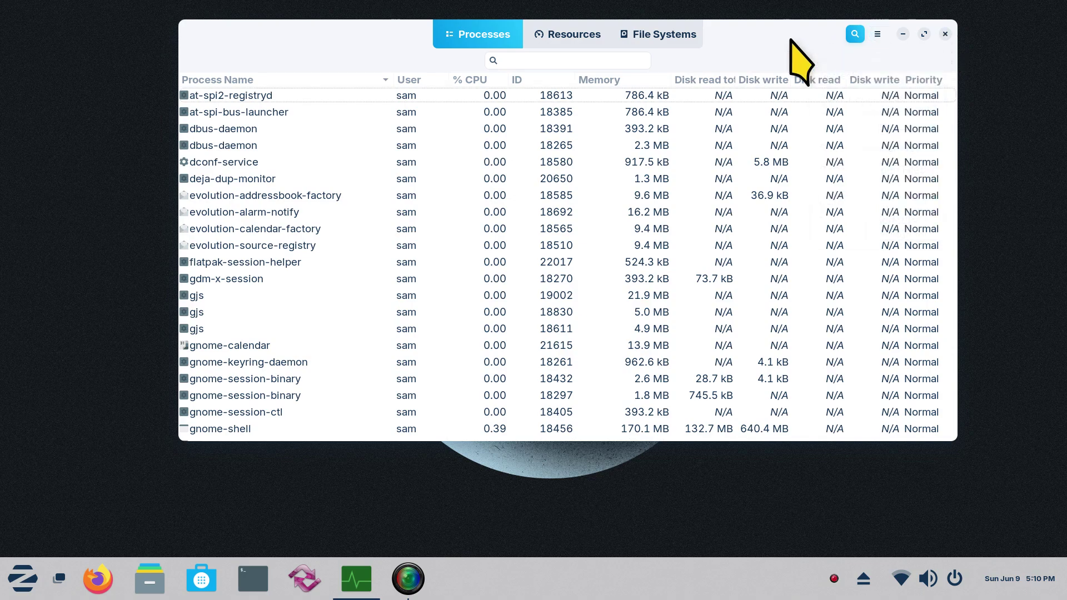
Maximize the System Monitor window, restore it to its normal size, and quit the program
double_click(786, 34)
double_click(422, 11)
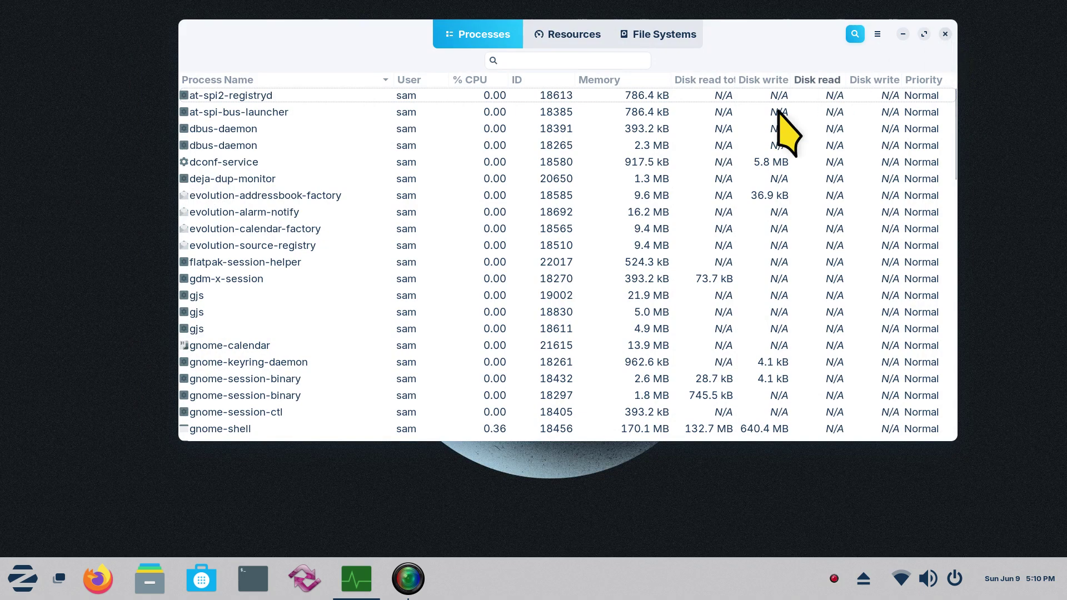
key(ctrl+q)
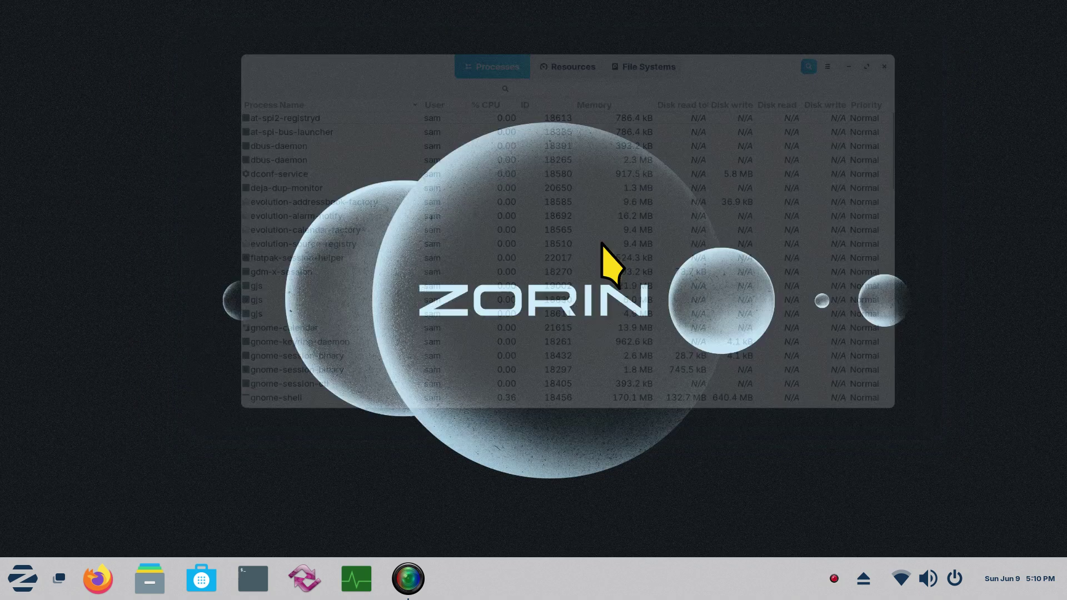